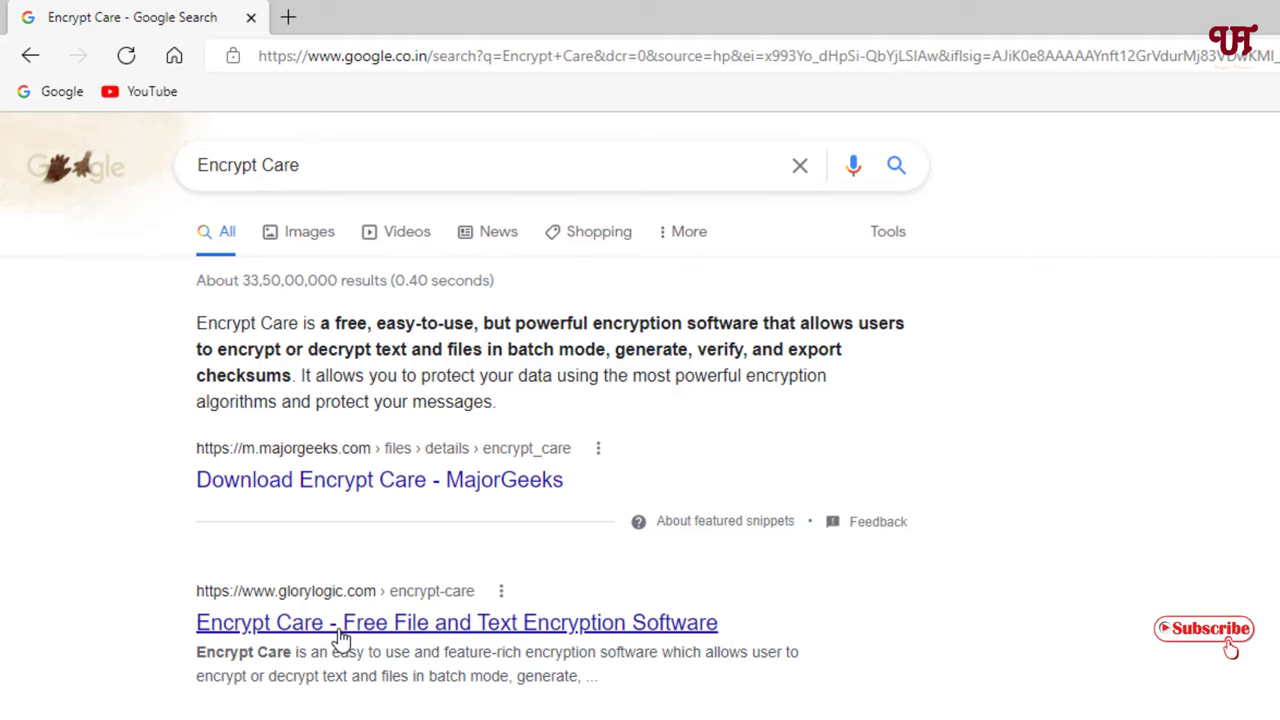
- Open the Glorylogic Encrypt Care page and go to the Encrypt Care 5.1 downloads page
{"action": "left_click", "coordinate": [342, 637]}
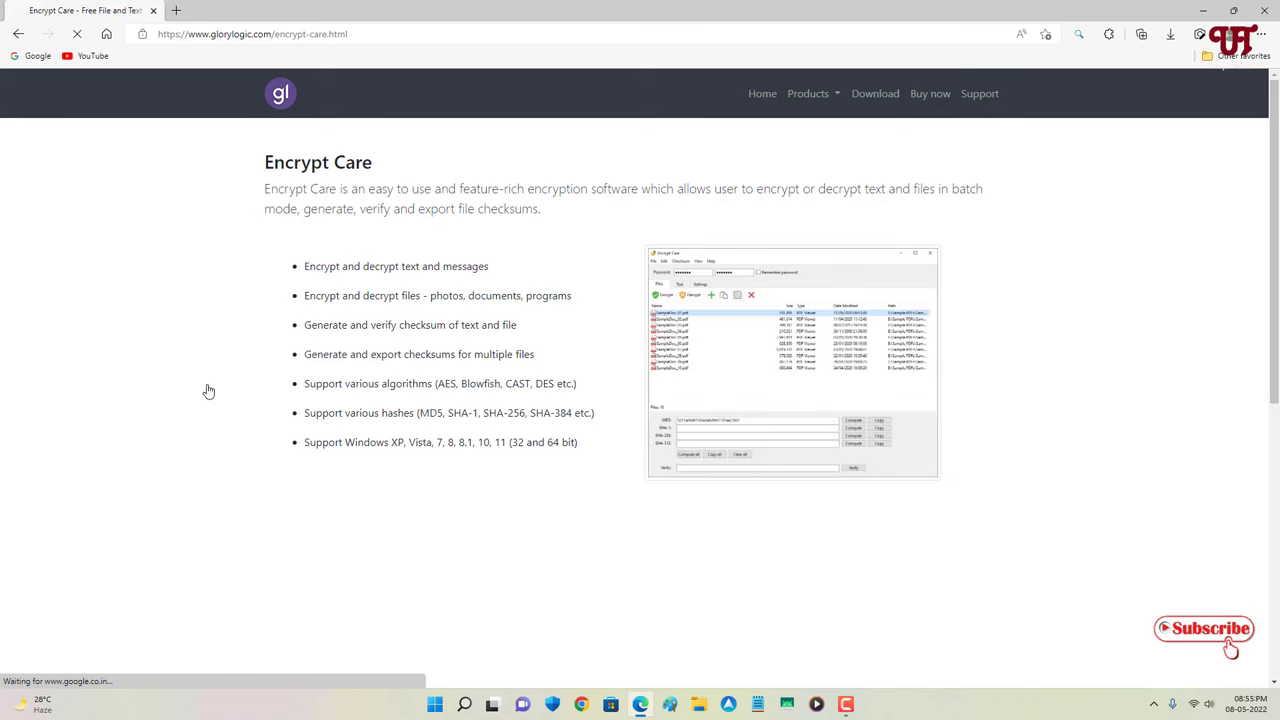
{"action": "scroll", "coordinate": [440, 378], "scroll_direction": "down", "scroll_amount": 5}
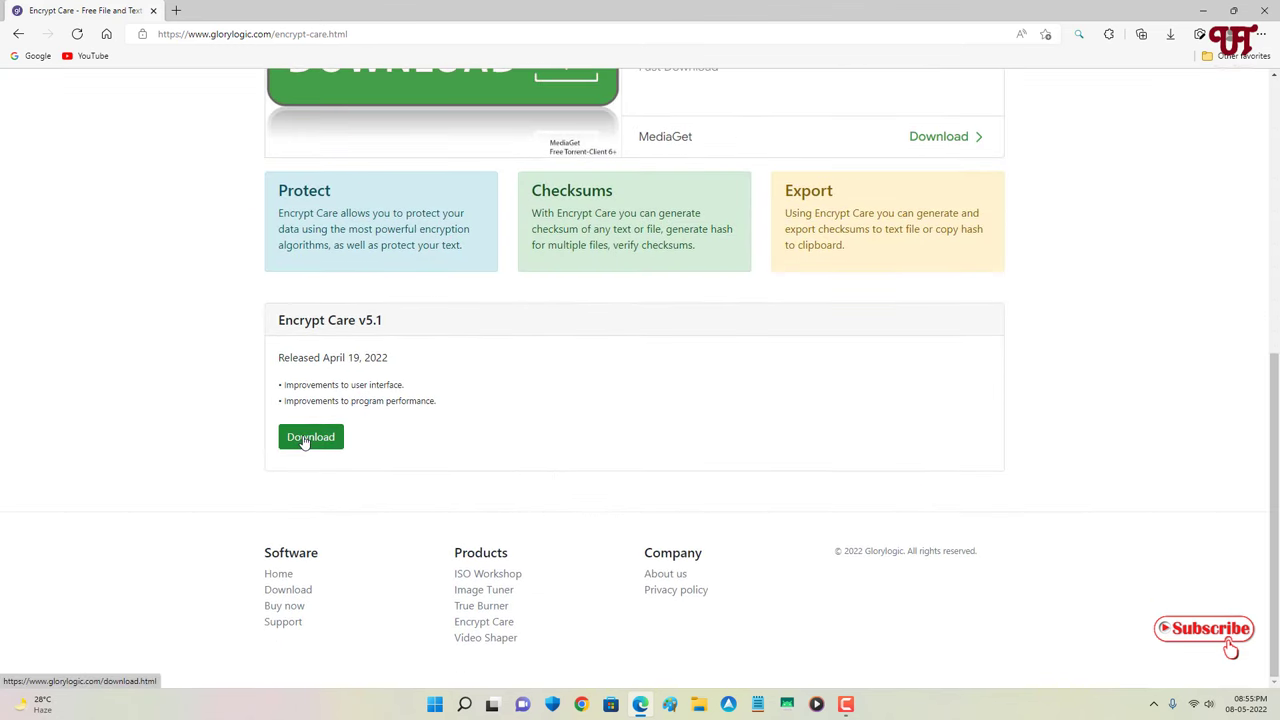
{"action": "left_click", "coordinate": [307, 441]}
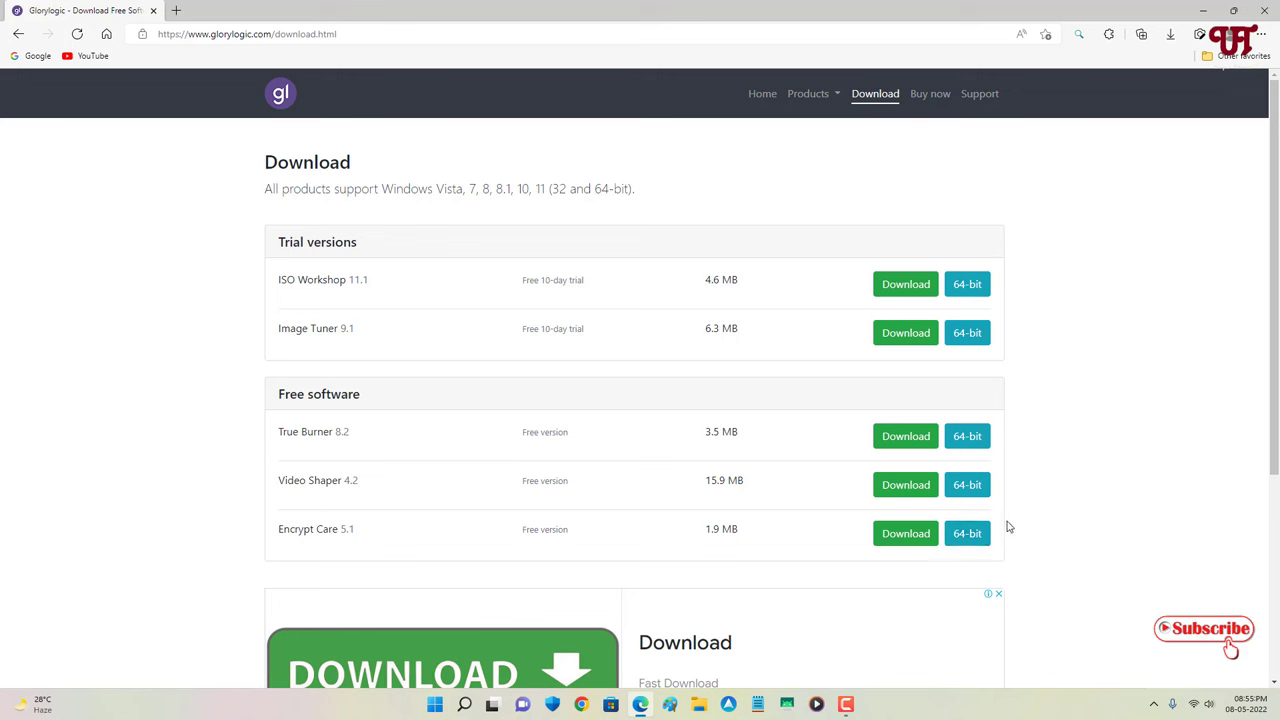
- Download encryptcare_5.1.exe in Edge, close the browser, and launch the installer from Downloads
{"action": "left_click", "coordinate": [905, 542]}
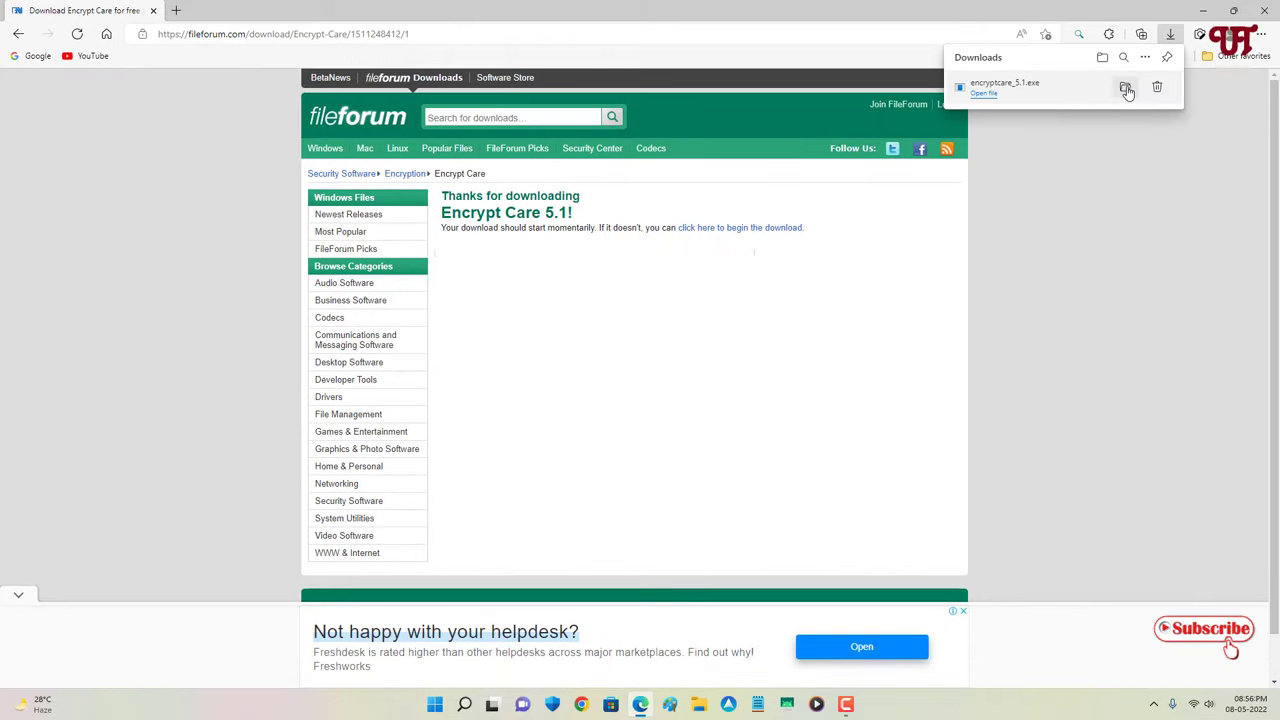
{"action": "left_click", "coordinate": [1127, 90]}
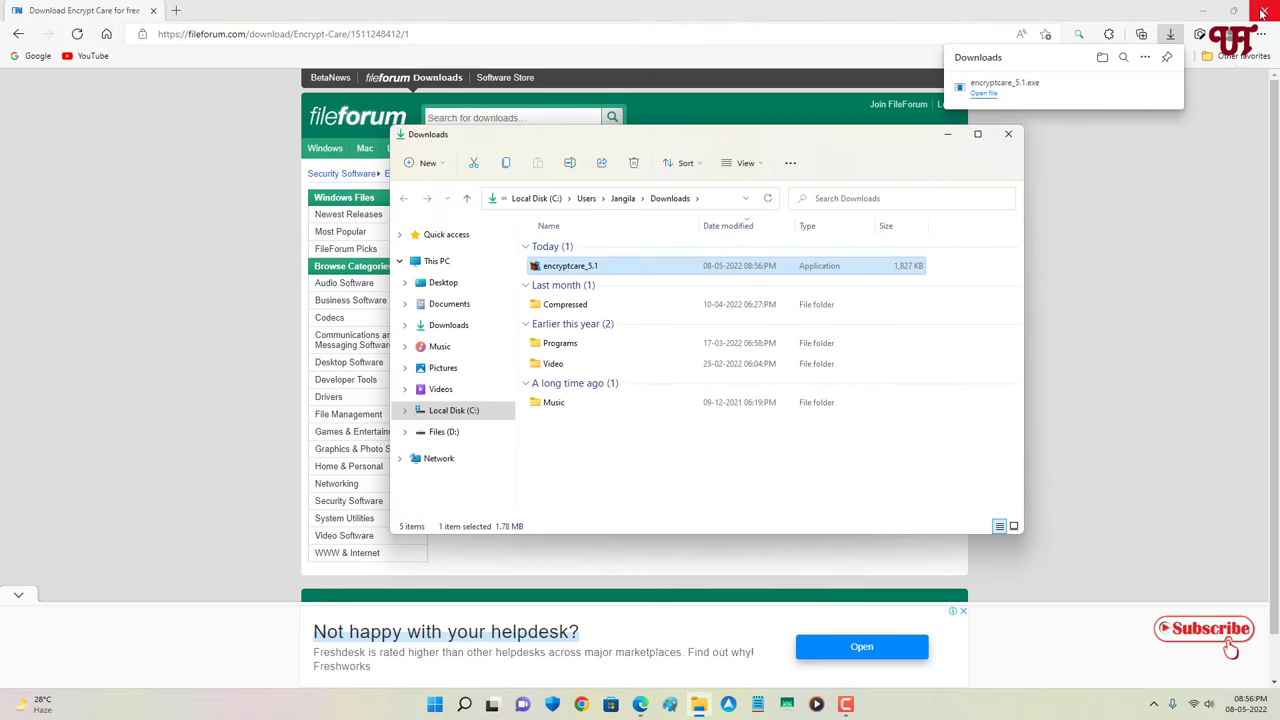
{"action": "left_click", "coordinate": [1262, 12]}
{"action": "left_click", "coordinate": [1262, 12]}
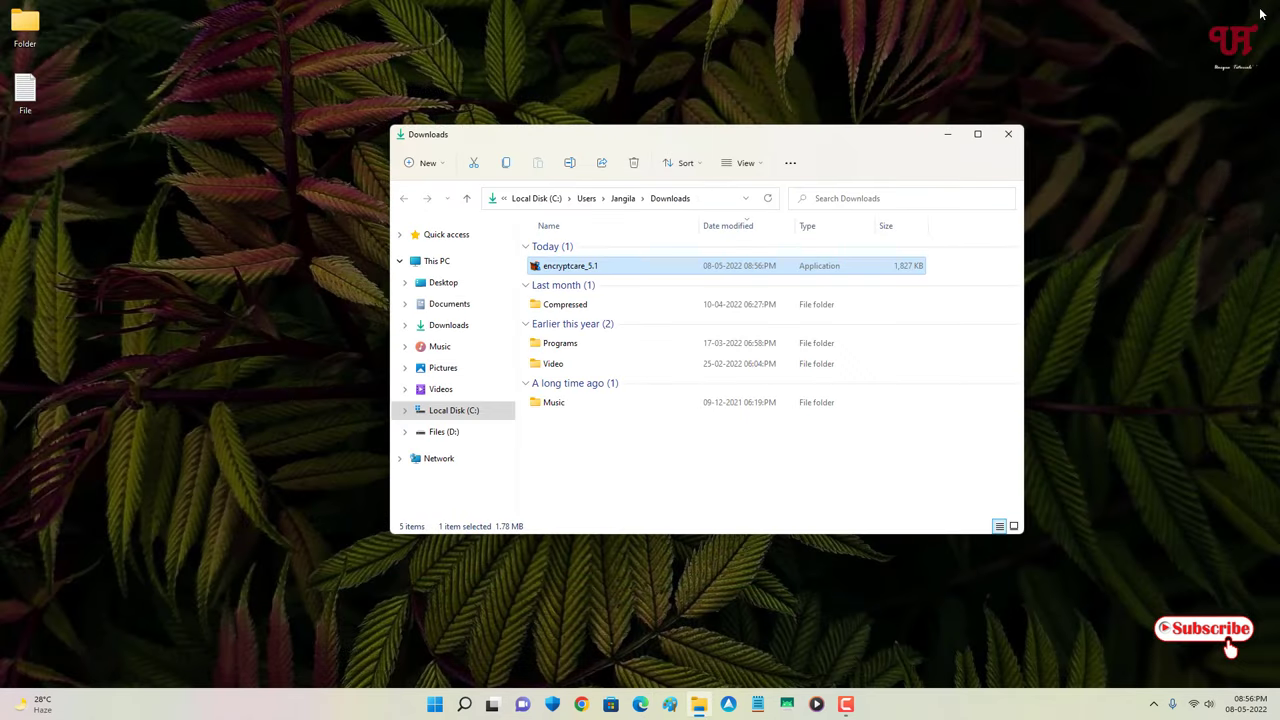
{"action": "double_click", "coordinate": [568, 266]}
{"action": "left_click", "coordinate": [1017, 136]}
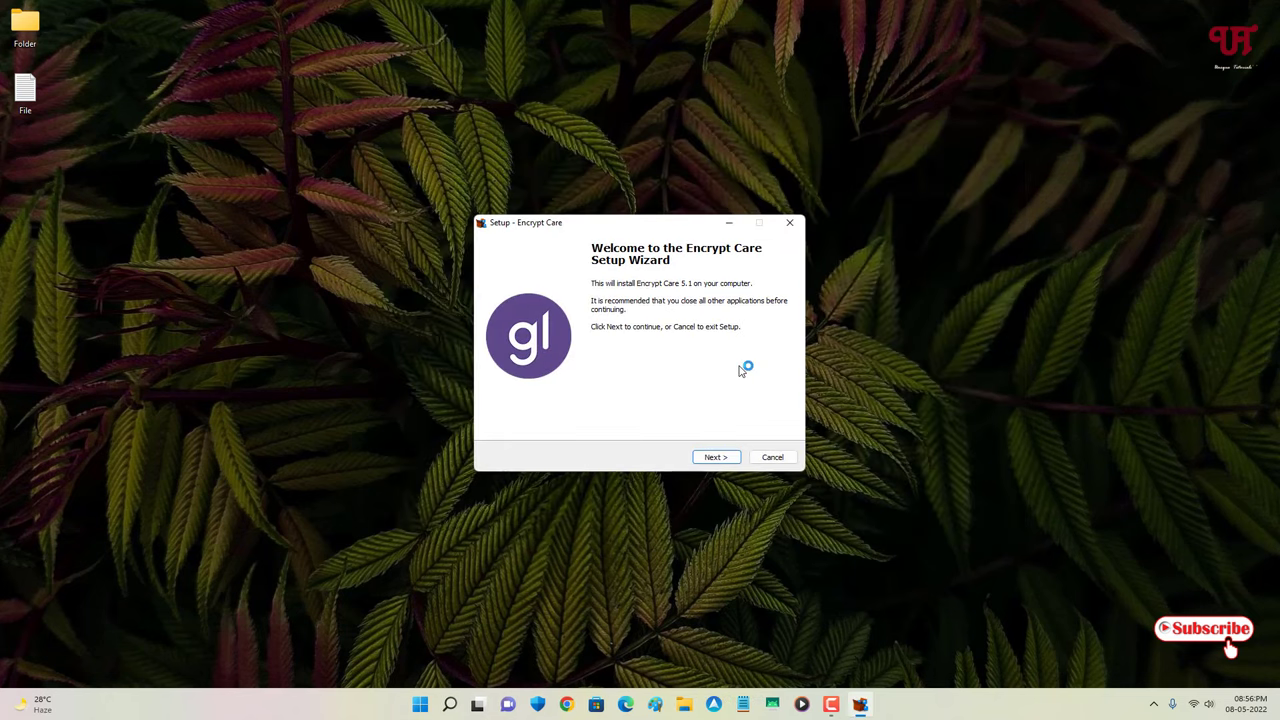
- Install Encrypt Care 5.1 with default location, Start Menu folder and desktop shortcut, then launch it
{"action": "left_click", "coordinate": [717, 458]}
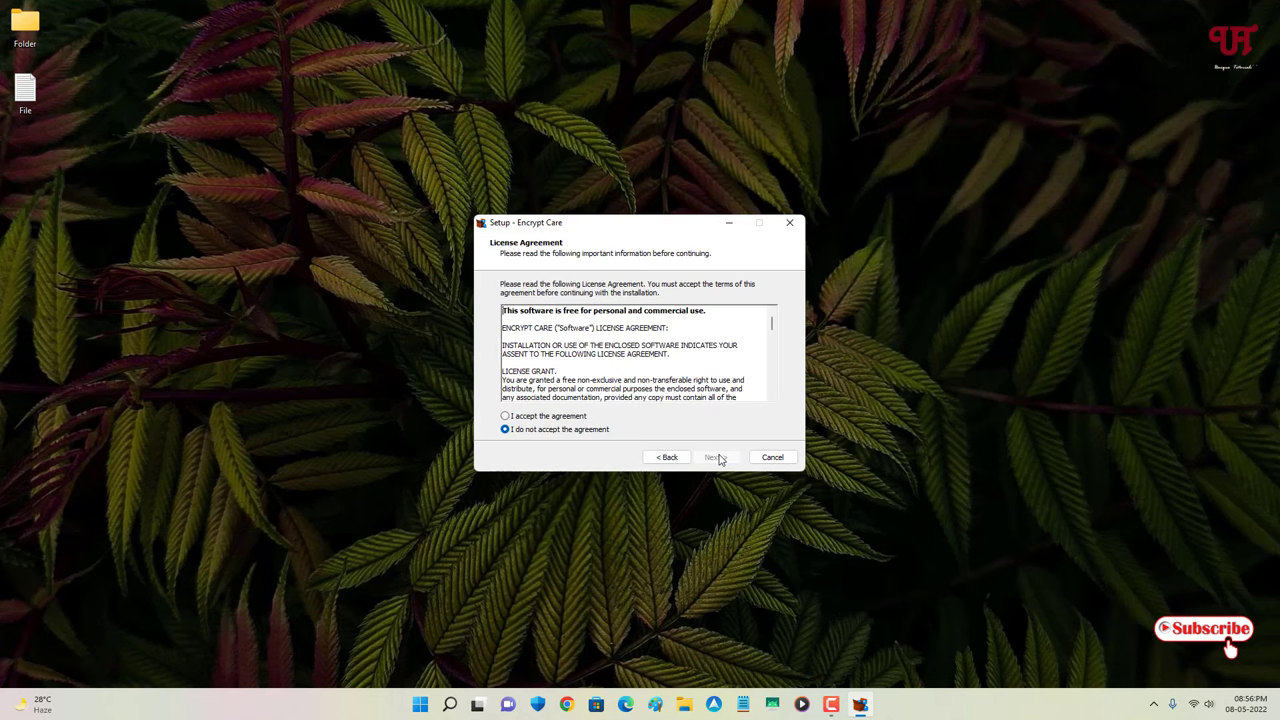
{"action": "left_click", "coordinate": [557, 418]}
{"action": "left_click", "coordinate": [715, 458]}
{"action": "left_click", "coordinate": [712, 458]}
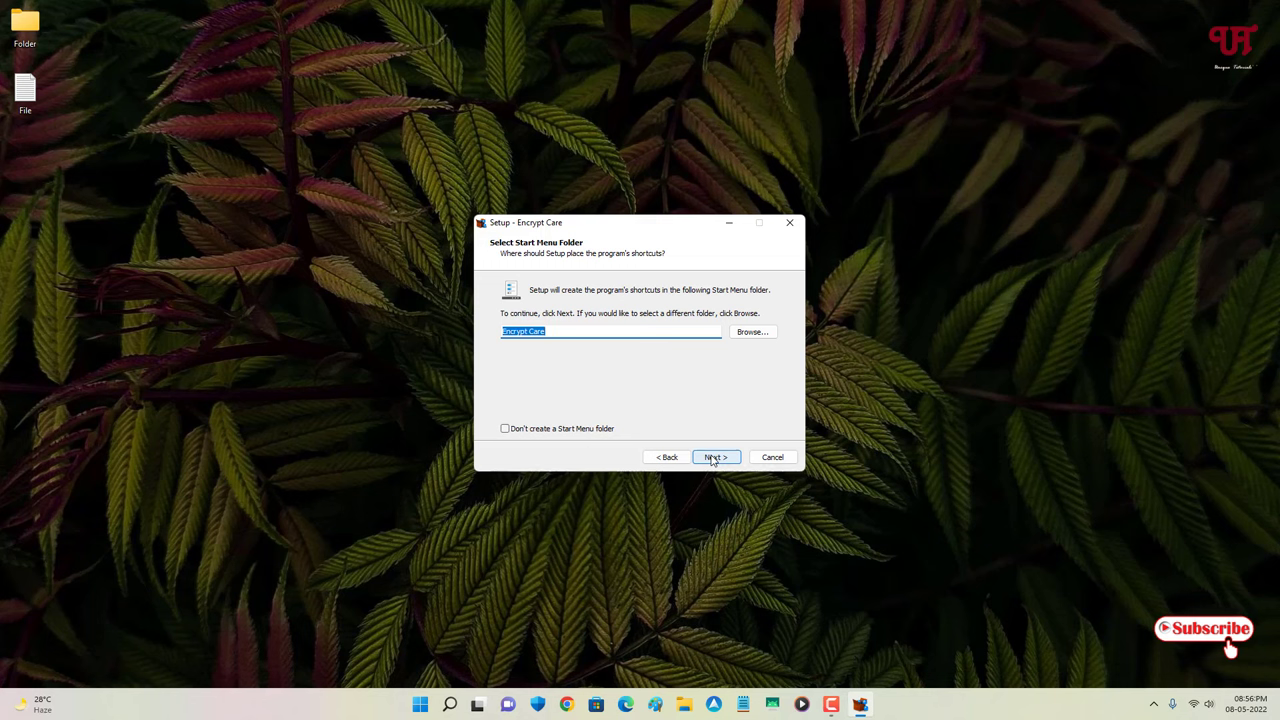
{"action": "left_click", "coordinate": [712, 458]}
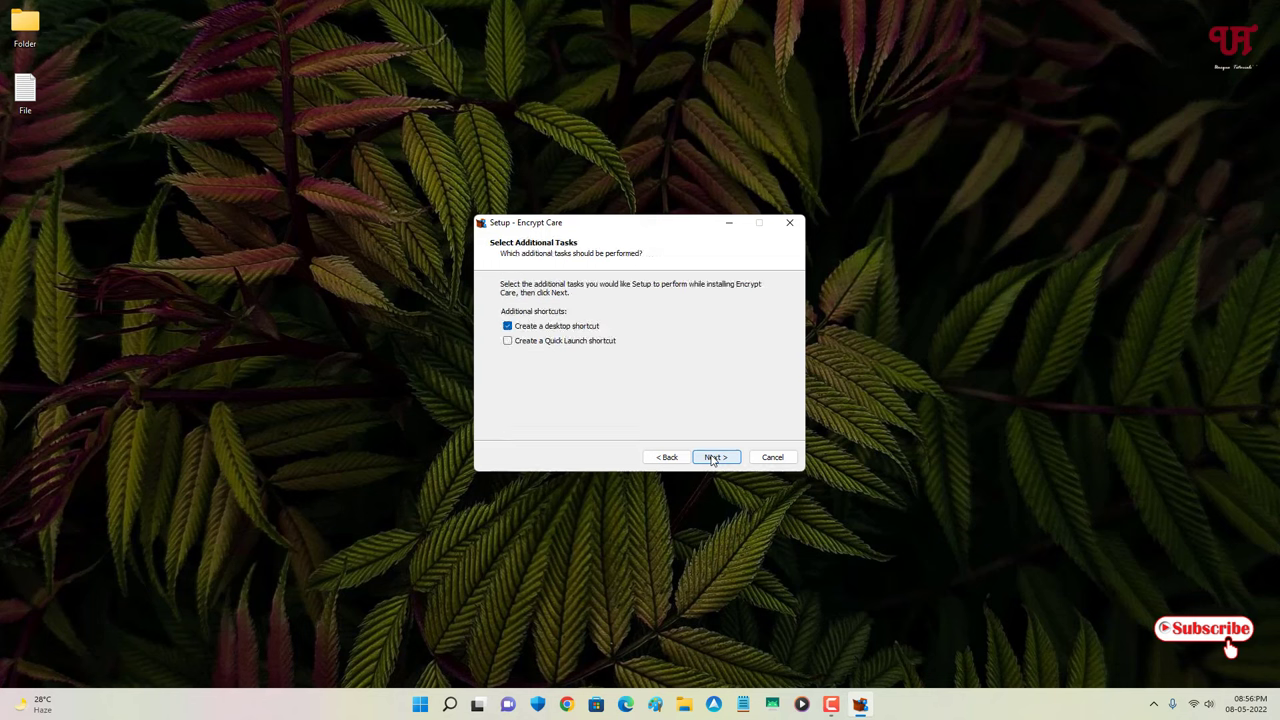
{"action": "left_click", "coordinate": [713, 458]}
{"action": "left_click", "coordinate": [714, 458]}
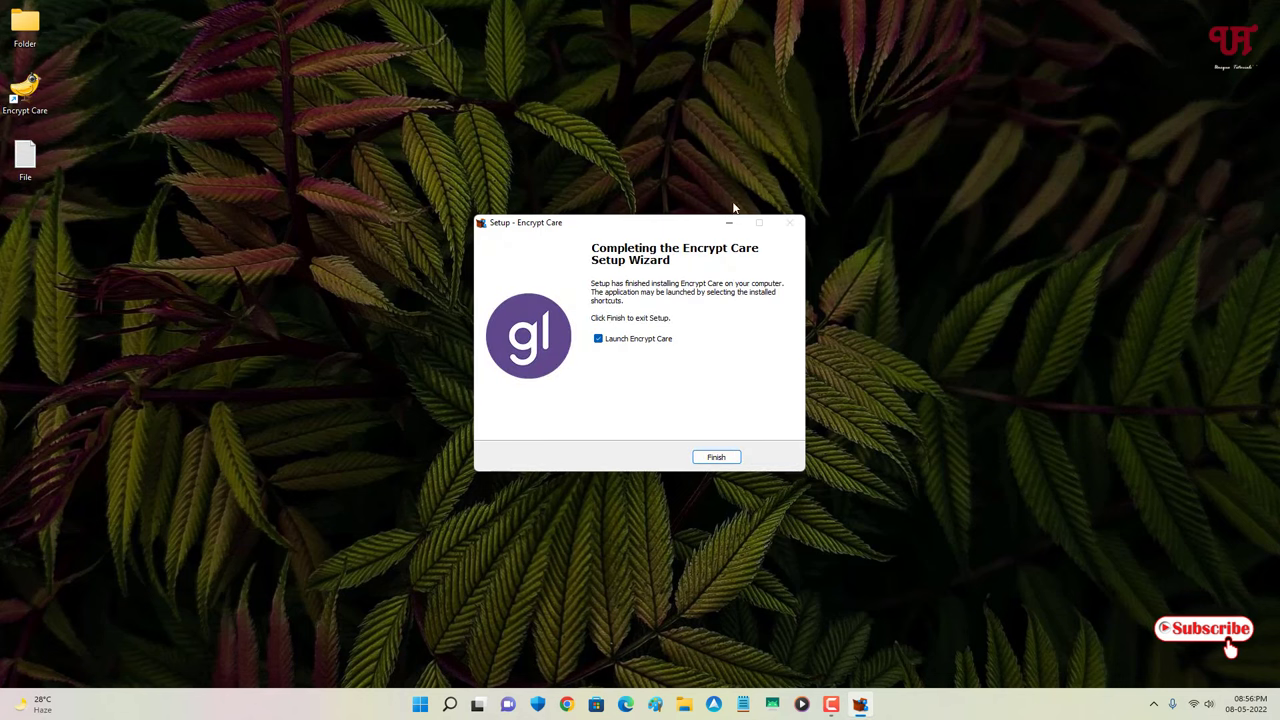
{"action": "left_click", "coordinate": [719, 457]}
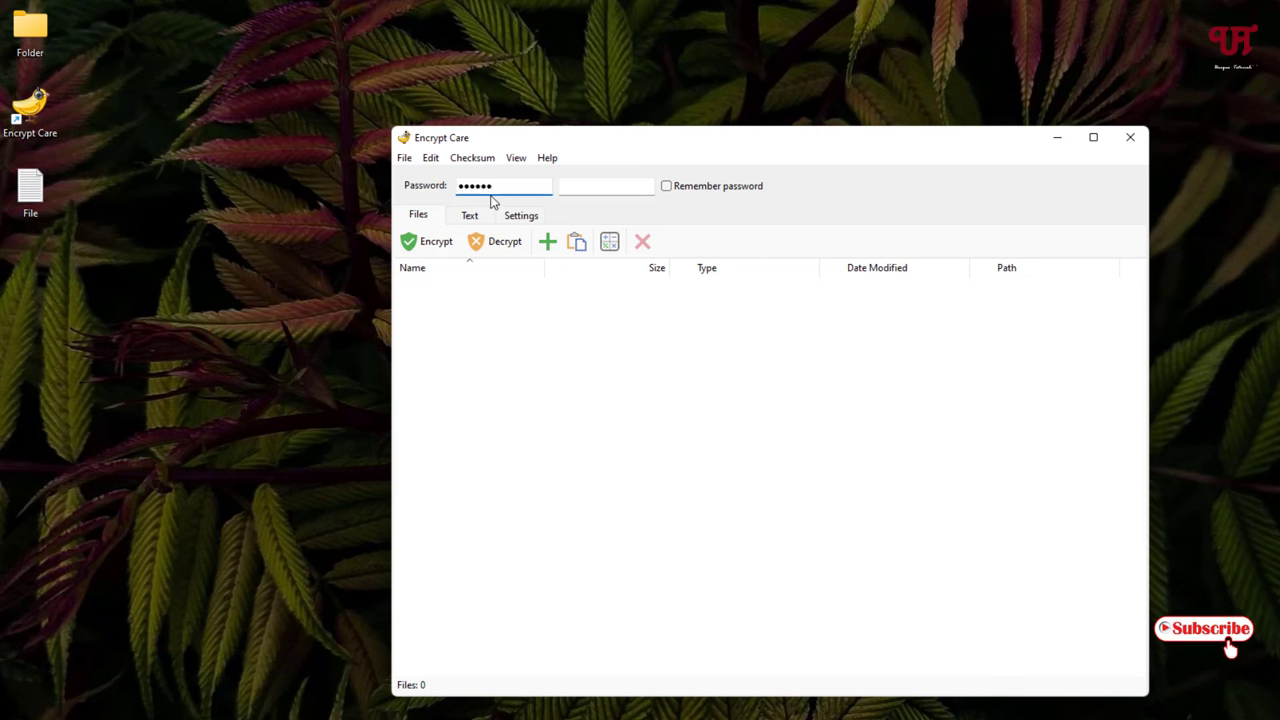
- Re-enter the encryption password in the second box to confirm it
{"action": "left_click", "coordinate": [614, 189]}
- Check File.txt reads 'Hello Everyone', then drag it into Encrypt Care's file list and select it
{"action": "double_click", "coordinate": [30, 205]}
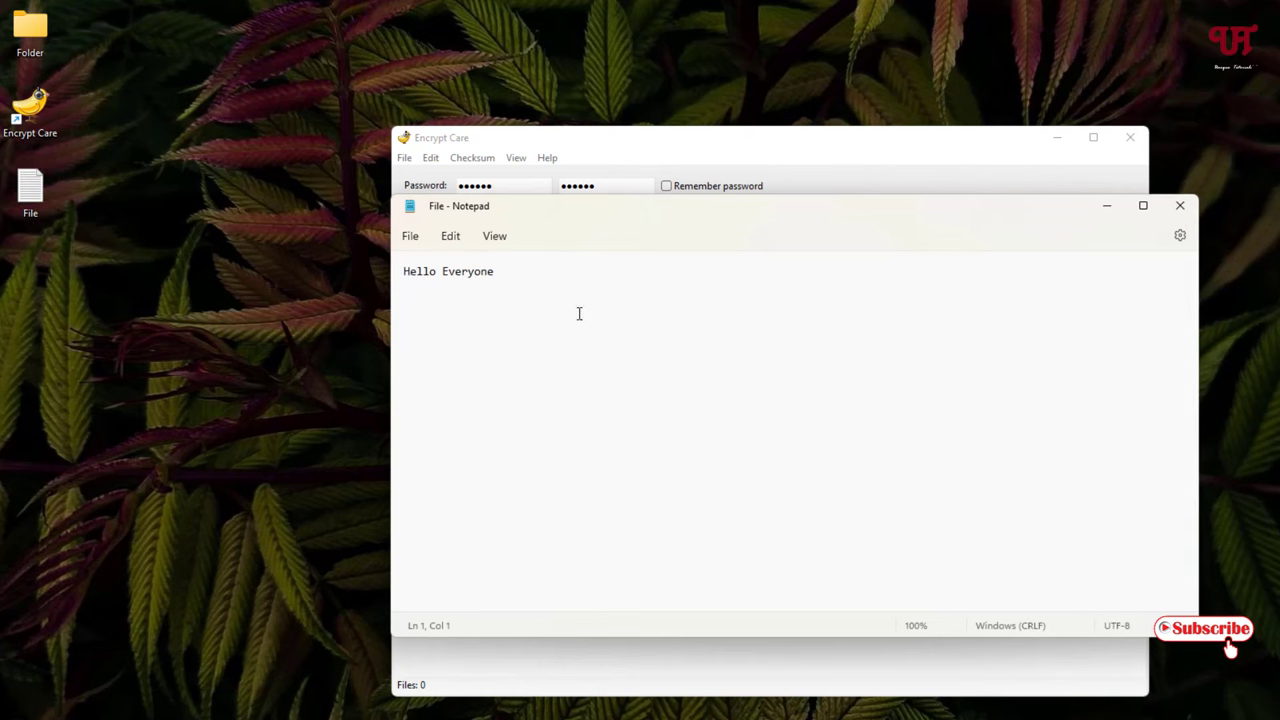
{"action": "left_click", "coordinate": [1181, 206]}
{"action": "left_click_drag", "start_coordinate": [30, 200], "coordinate": [585, 370]}
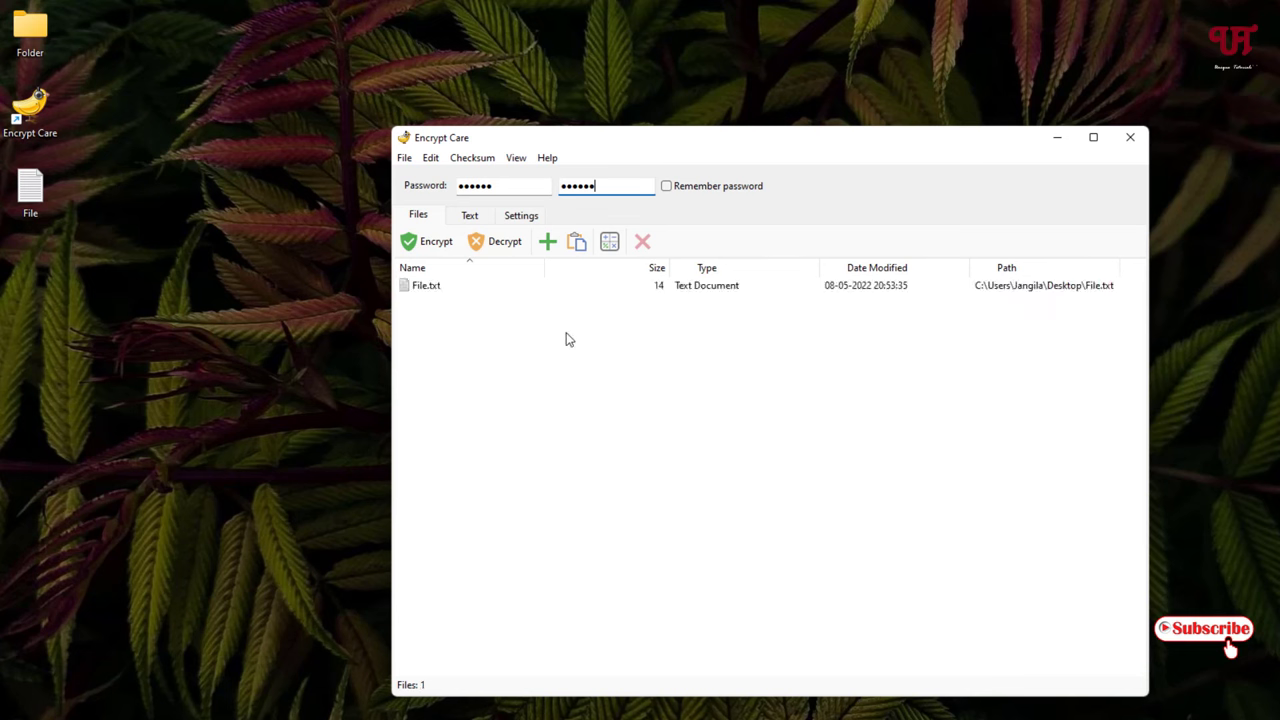
{"action": "left_click", "coordinate": [429, 292]}
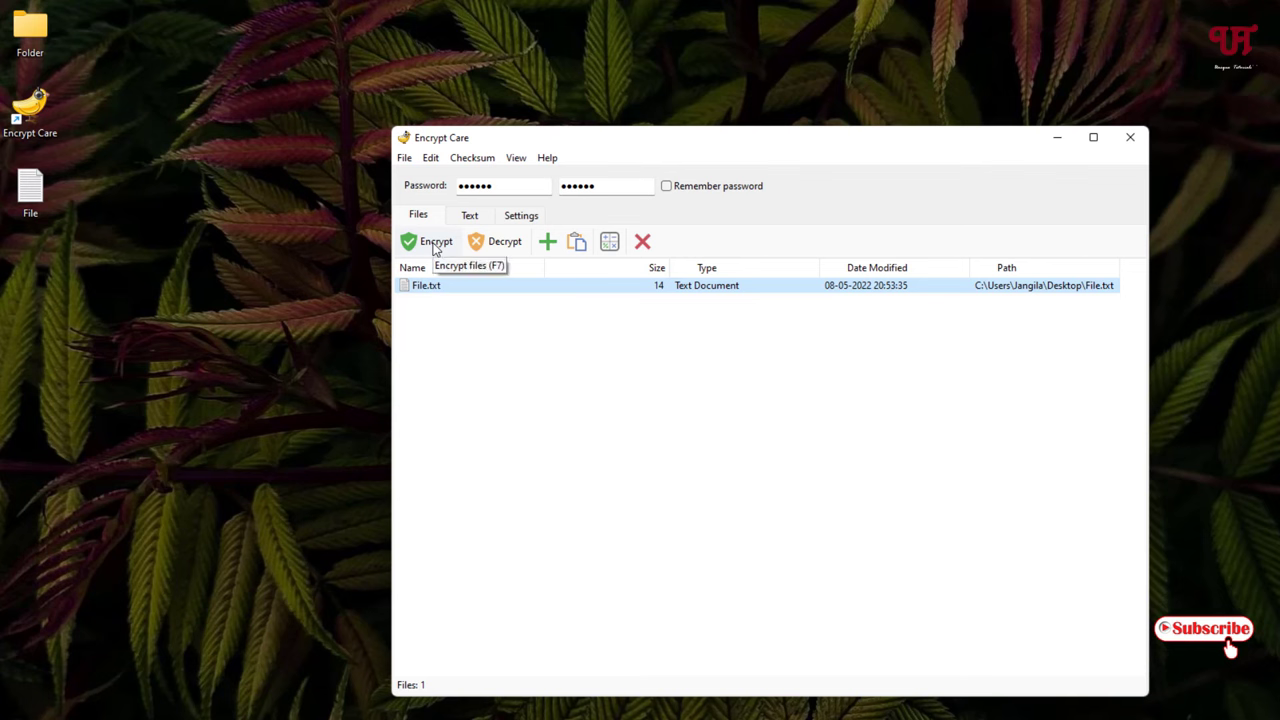
- Encrypt File.txt with AES into Desktop > Folder and dismiss the success report
{"action": "left_click", "coordinate": [434, 248]}
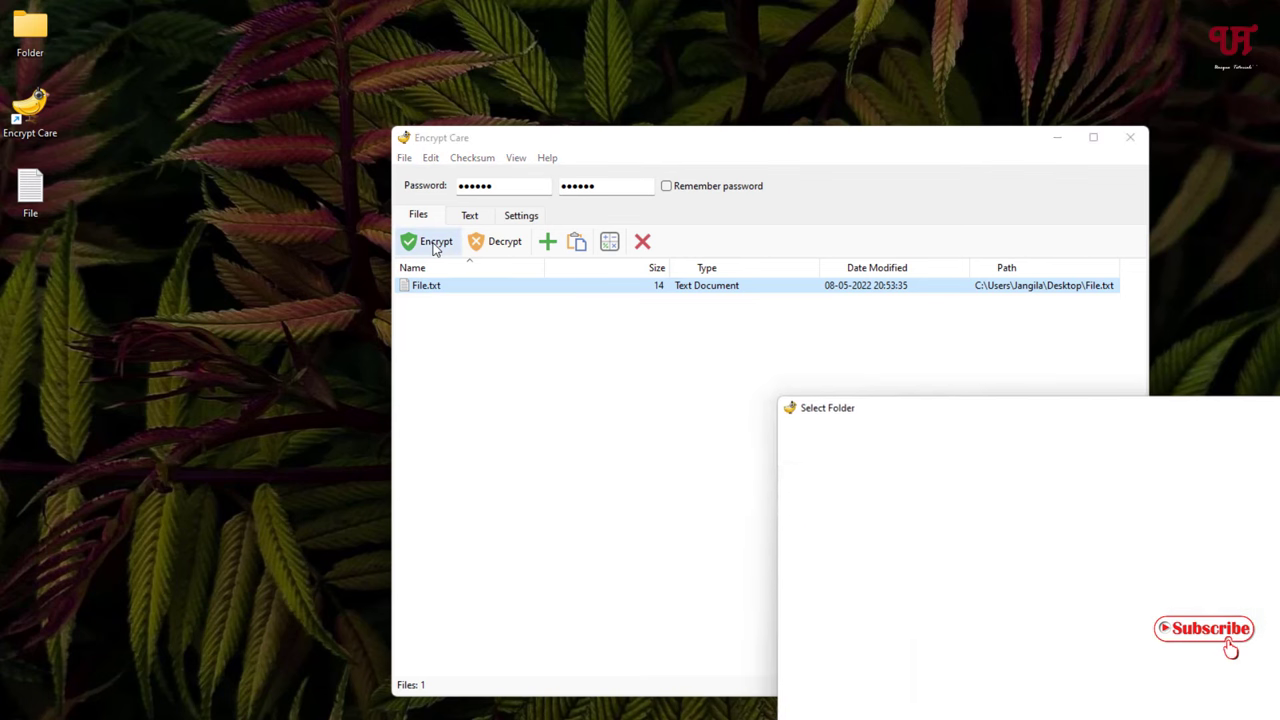
{"action": "left_click_drag", "start_coordinate": [930, 412], "coordinate": [576, 289]}
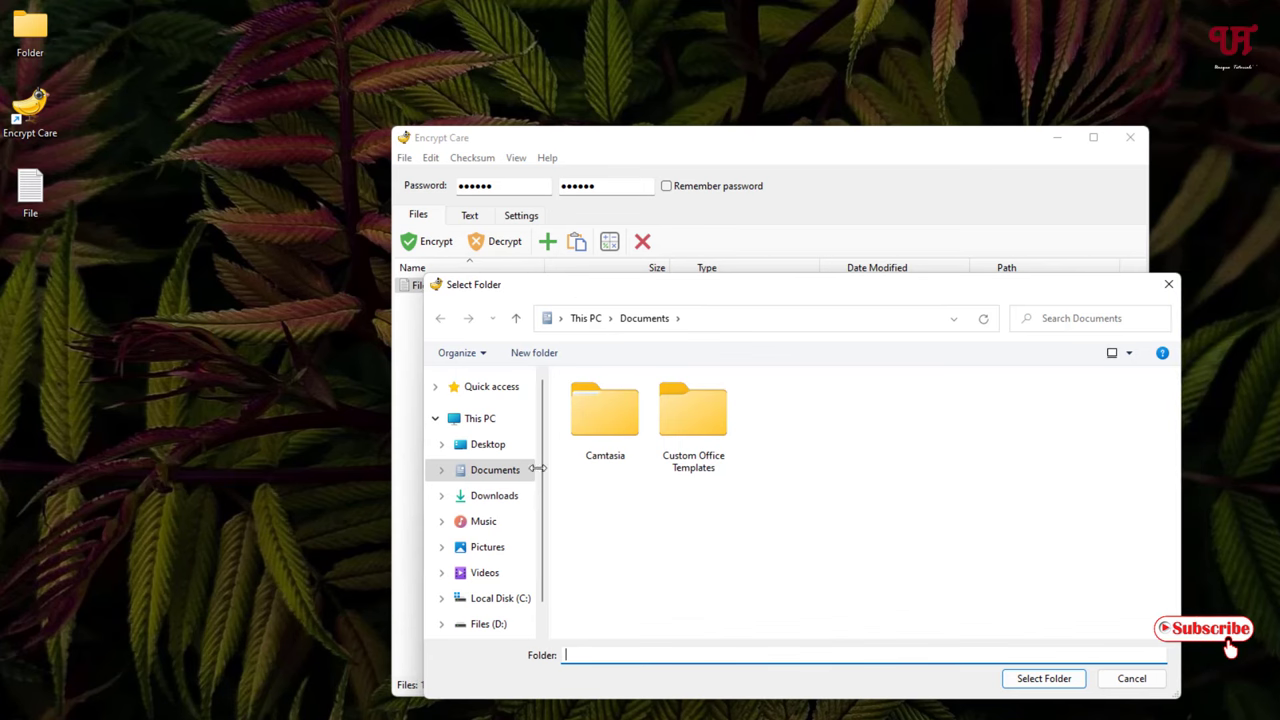
{"action": "left_click", "coordinate": [477, 420]}
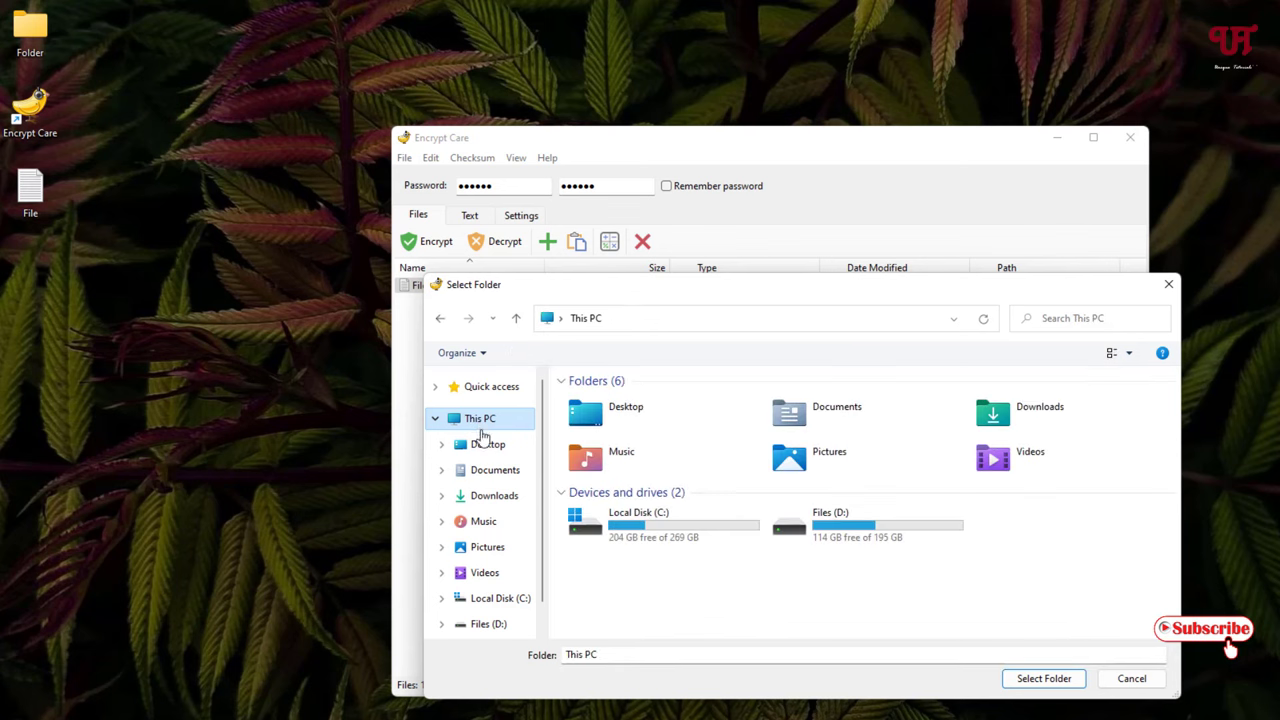
{"action": "left_click", "coordinate": [482, 444]}
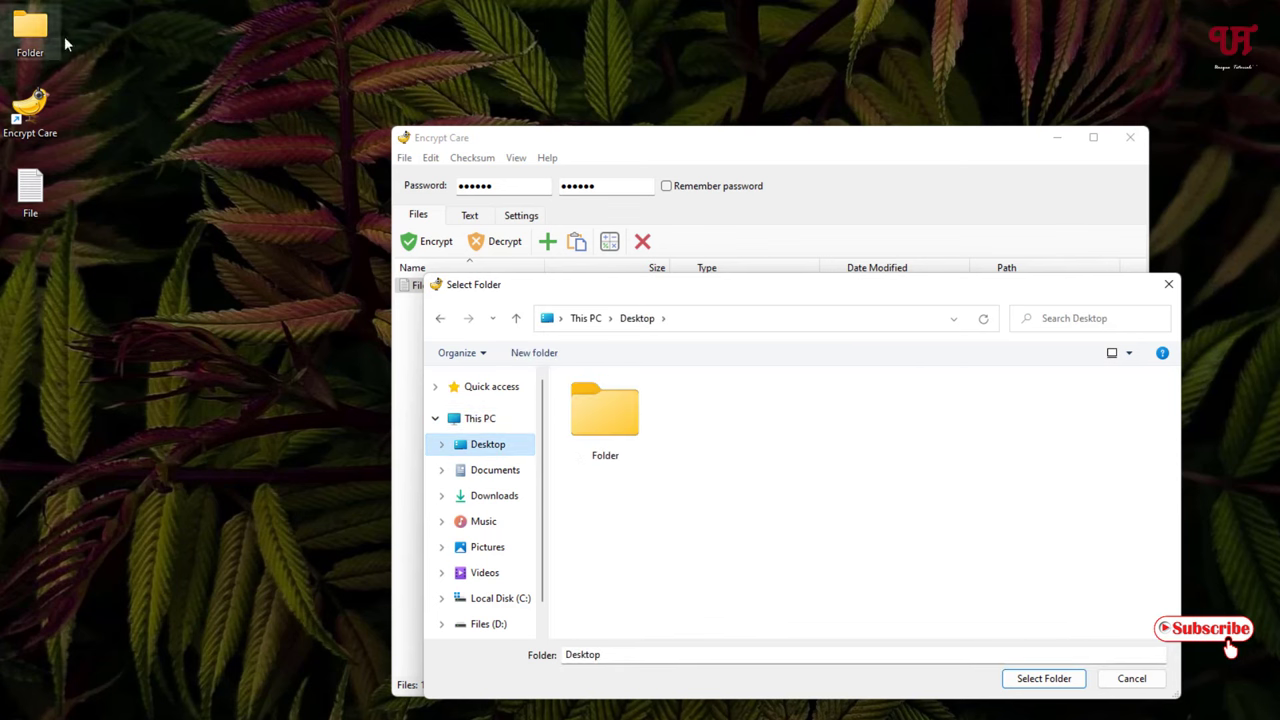
{"action": "left_click", "coordinate": [622, 421]}
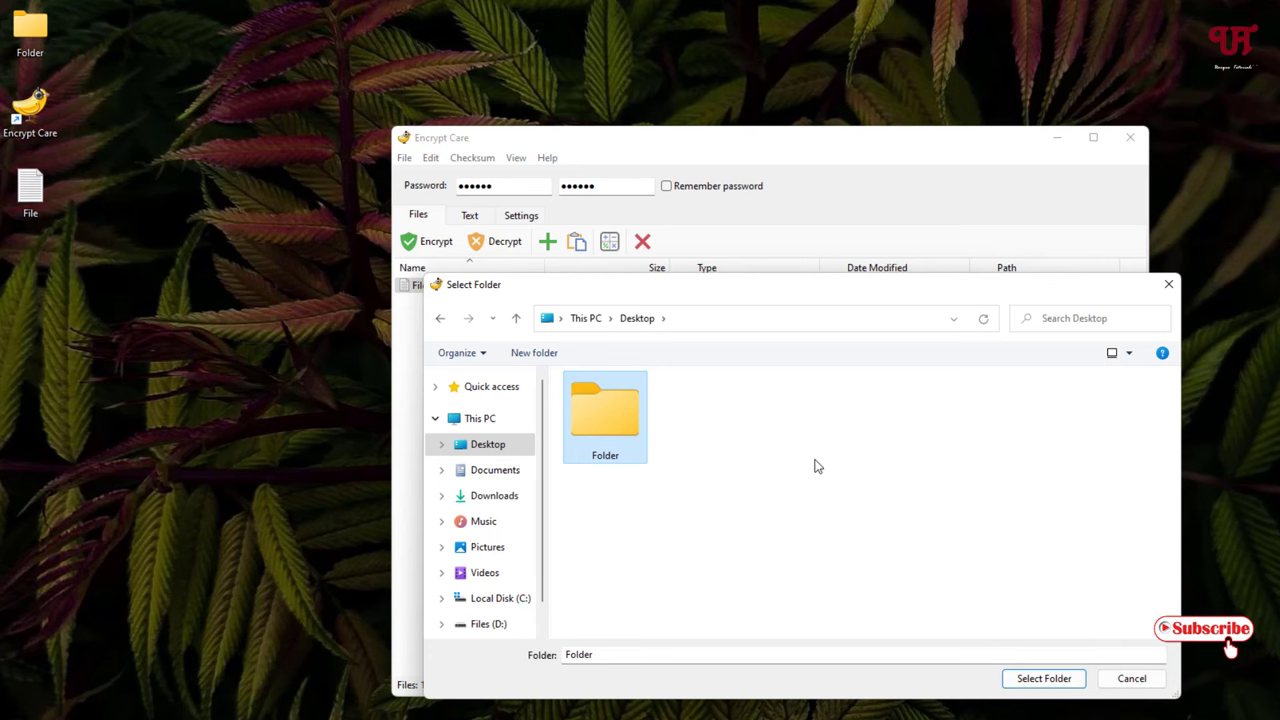
{"action": "left_click", "coordinate": [1044, 678]}
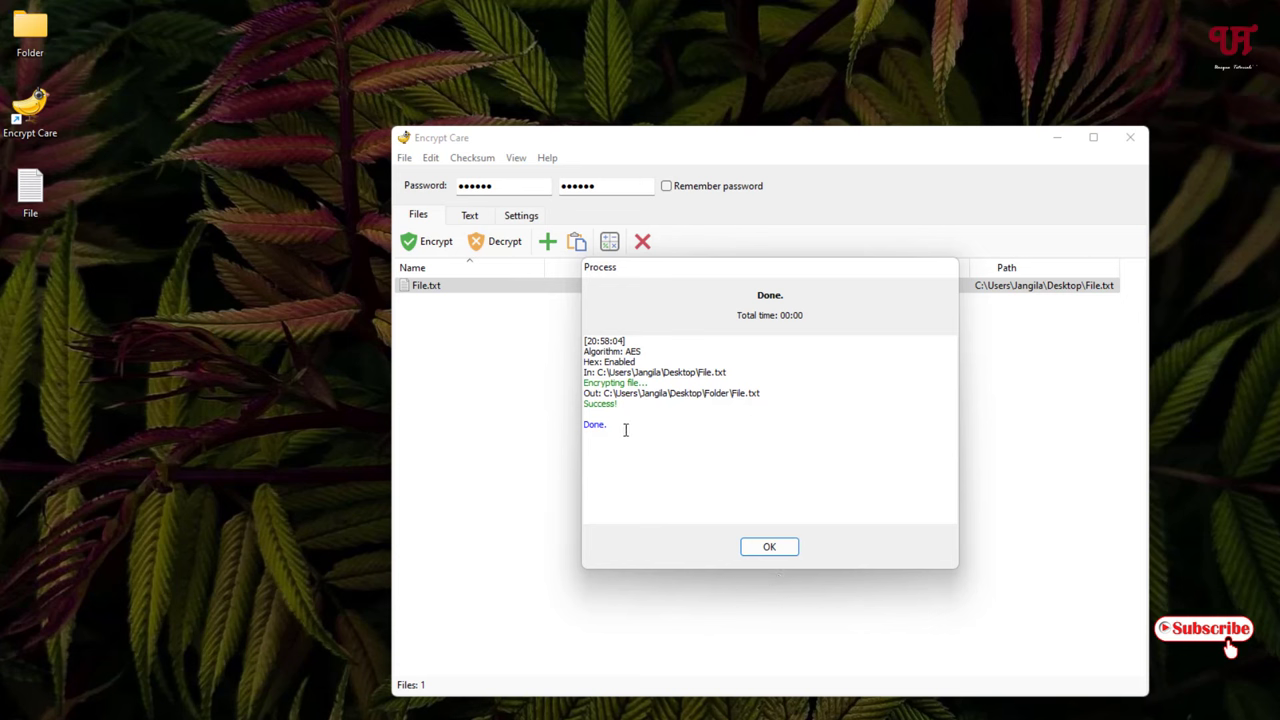
{"action": "left_click", "coordinate": [767, 548]}
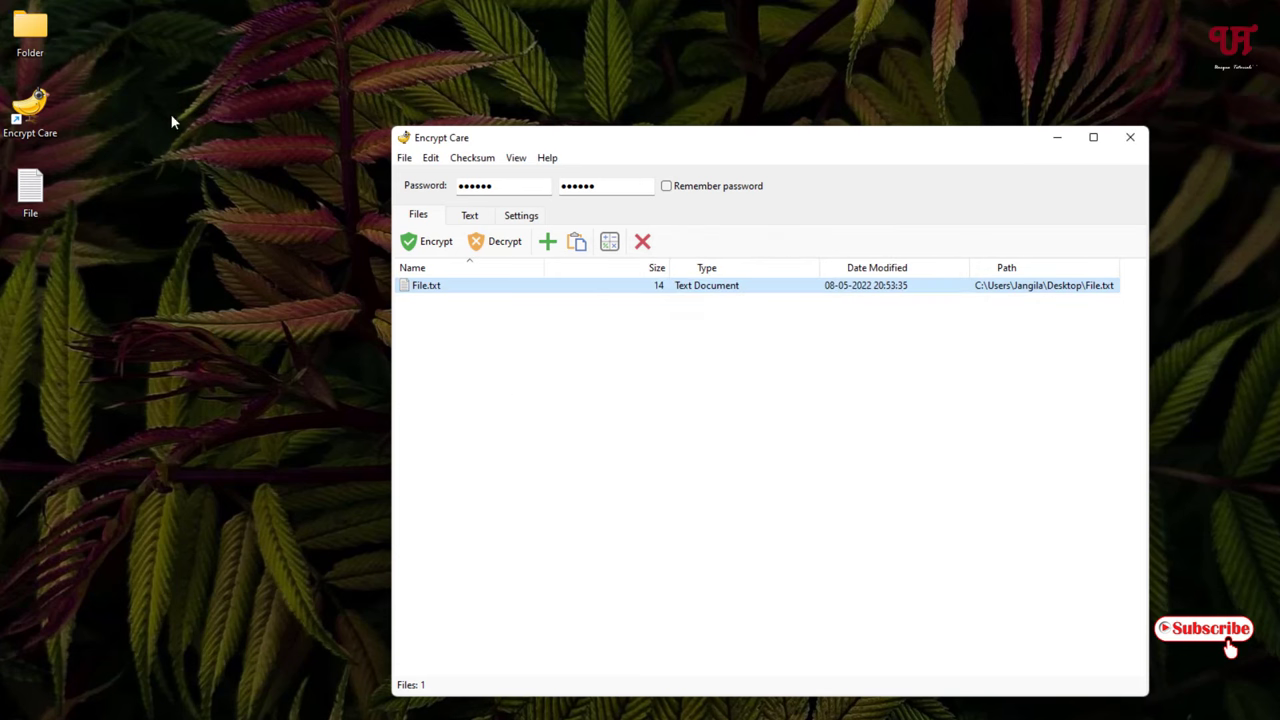
- Open the desktop Folder and view the encrypted File's ciphertext in Notepad
{"action": "left_click", "coordinate": [36, 45]}
{"action": "double_click", "coordinate": [36, 45]}
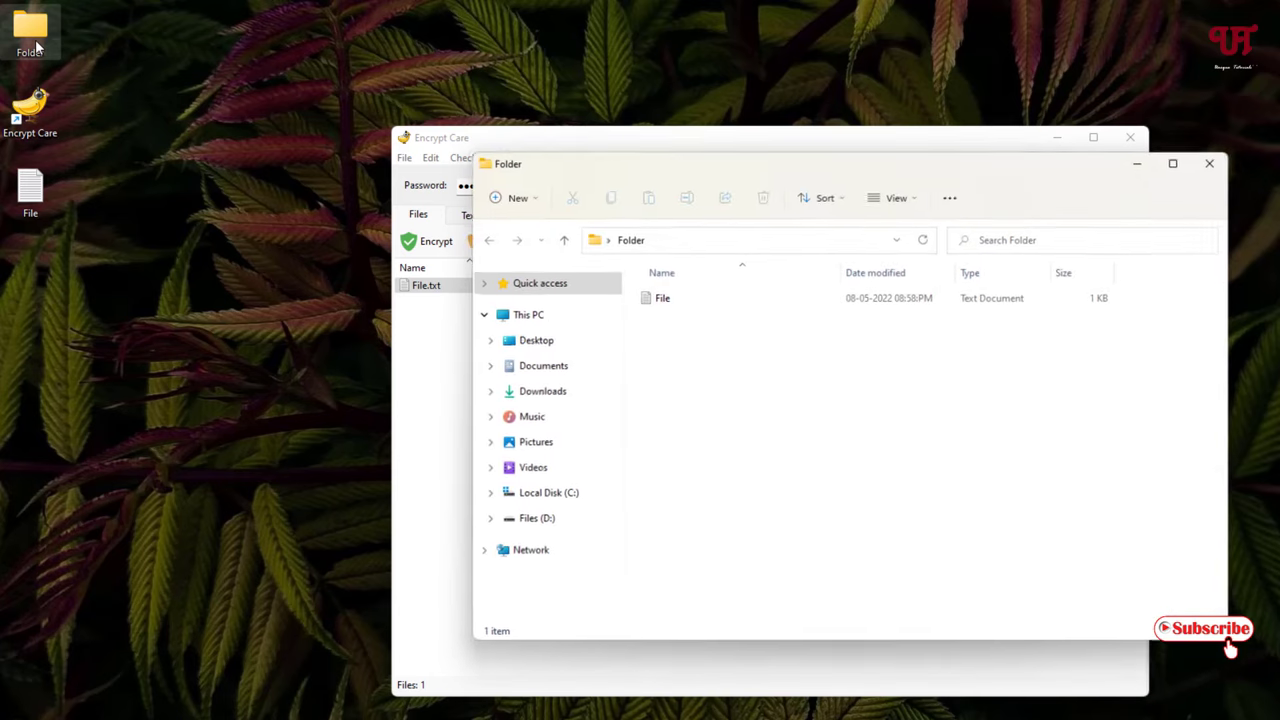
{"action": "double_click", "coordinate": [678, 300]}
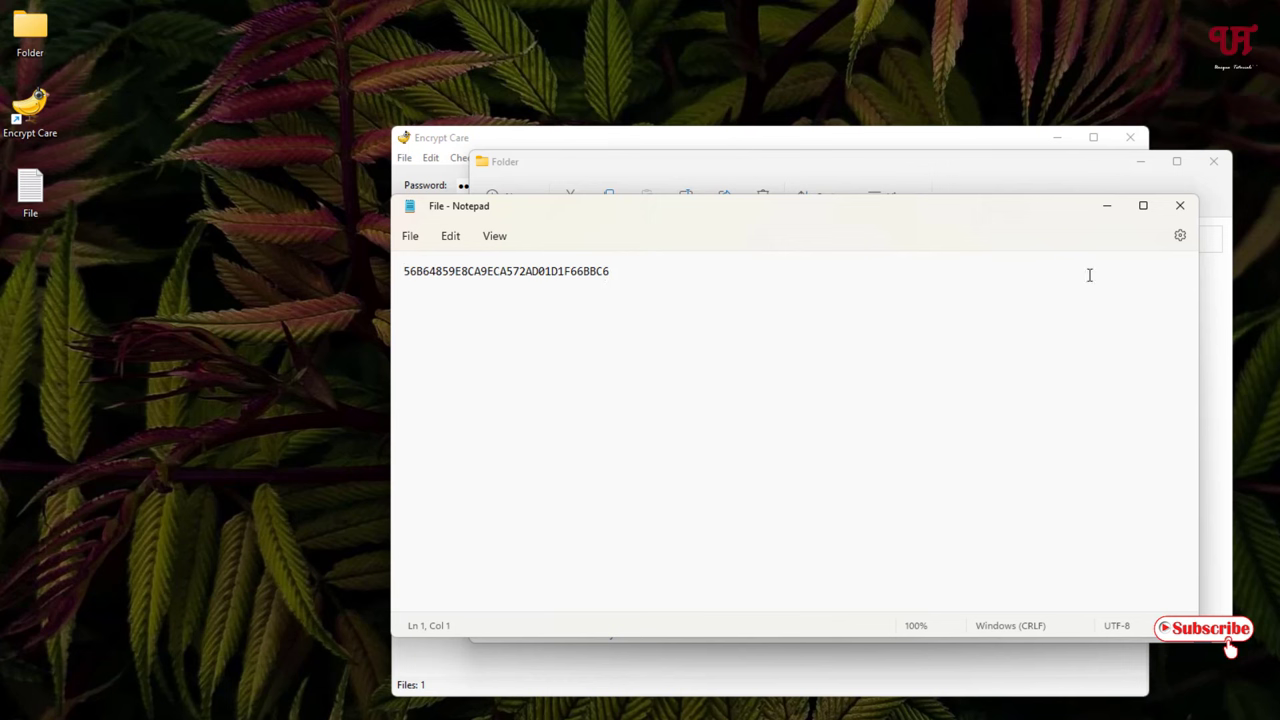
{"action": "left_click", "coordinate": [1177, 207]}
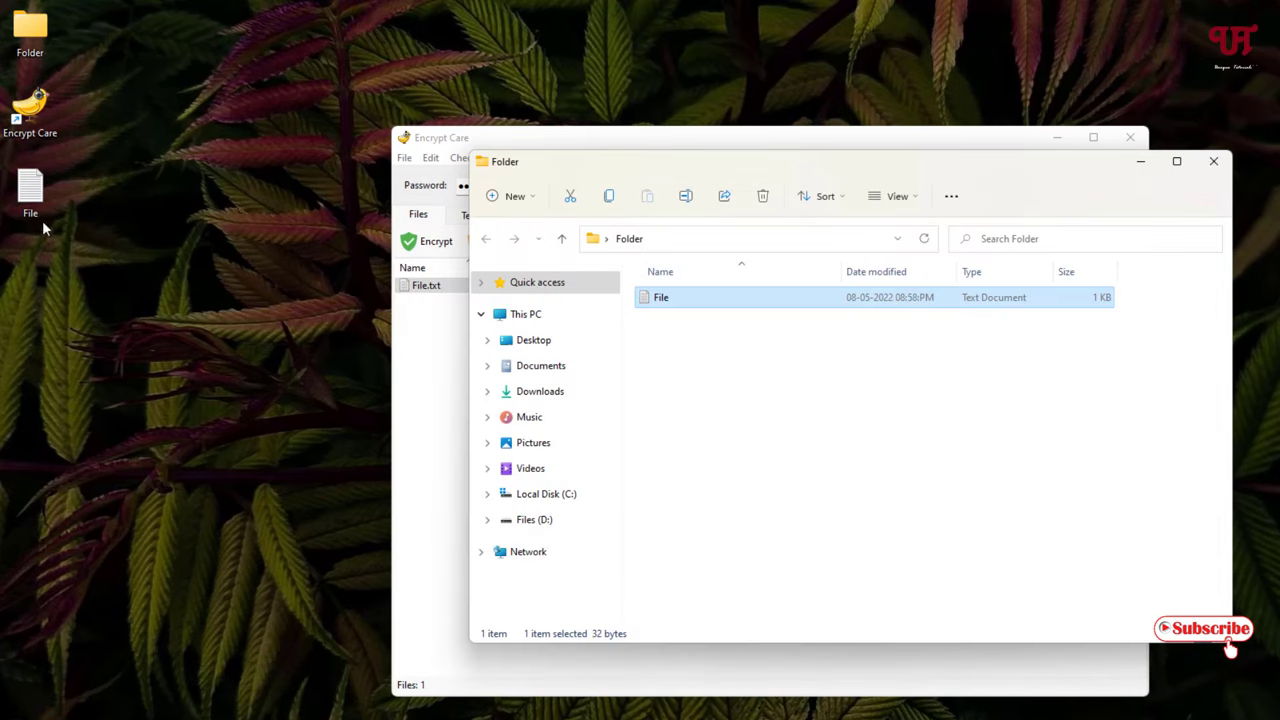
- Compare with the original desktop File reading 'Hello Everyone', then reopen the encrypted File
{"action": "left_click", "coordinate": [30, 212]}
{"action": "double_click", "coordinate": [30, 212]}
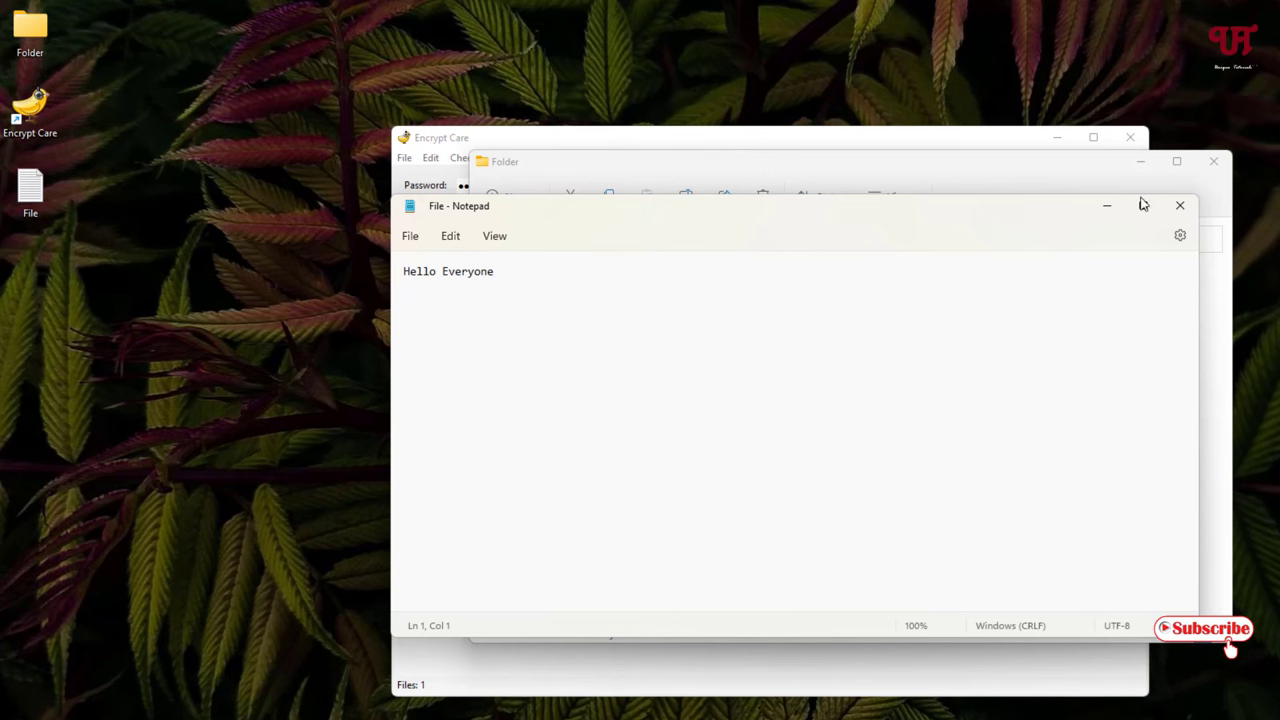
{"action": "left_click", "coordinate": [1179, 206]}
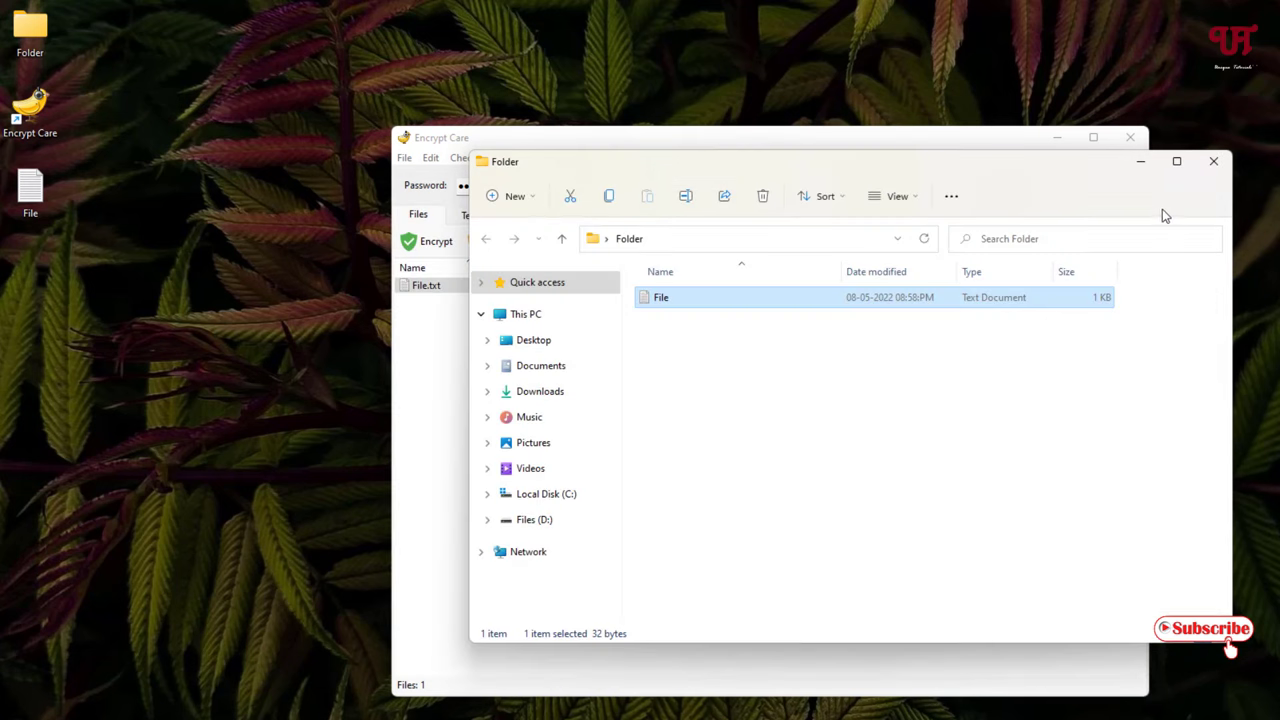
{"action": "double_click", "coordinate": [716, 300]}
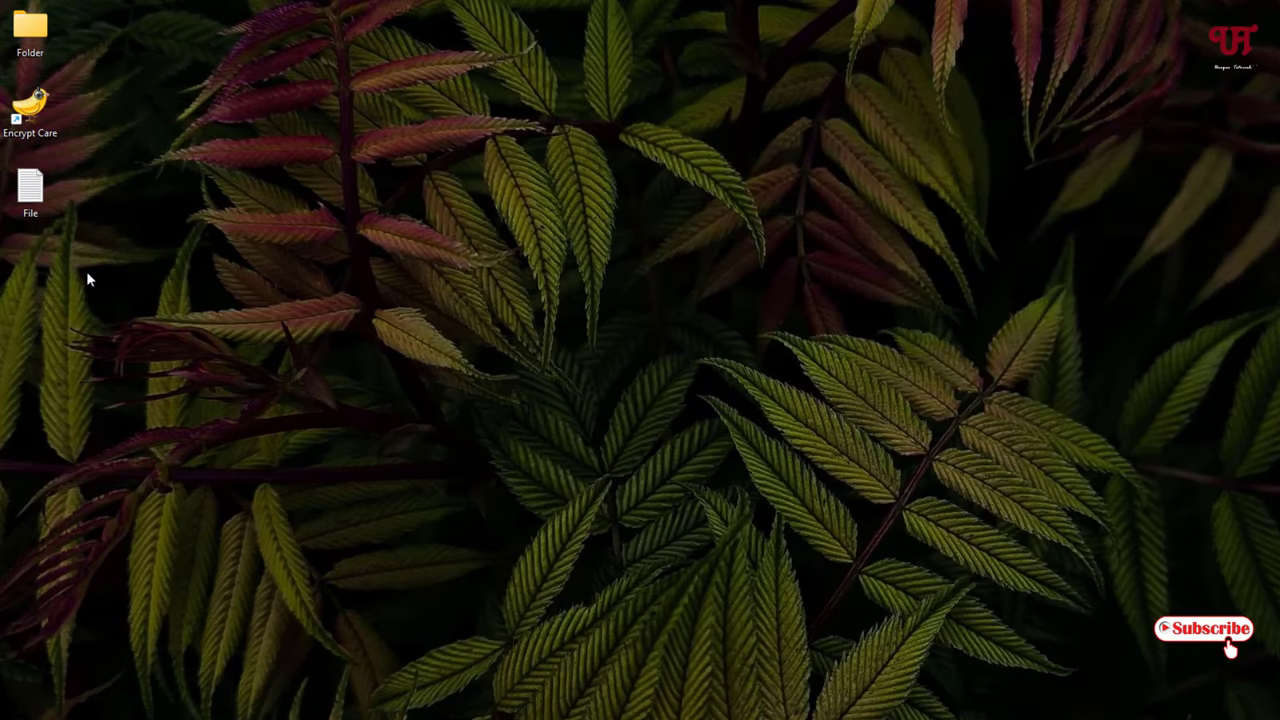
- Relaunch Encrypt Care and drag the encrypted File from the desktop Folder into its file list
{"action": "double_click", "coordinate": [45, 115]}
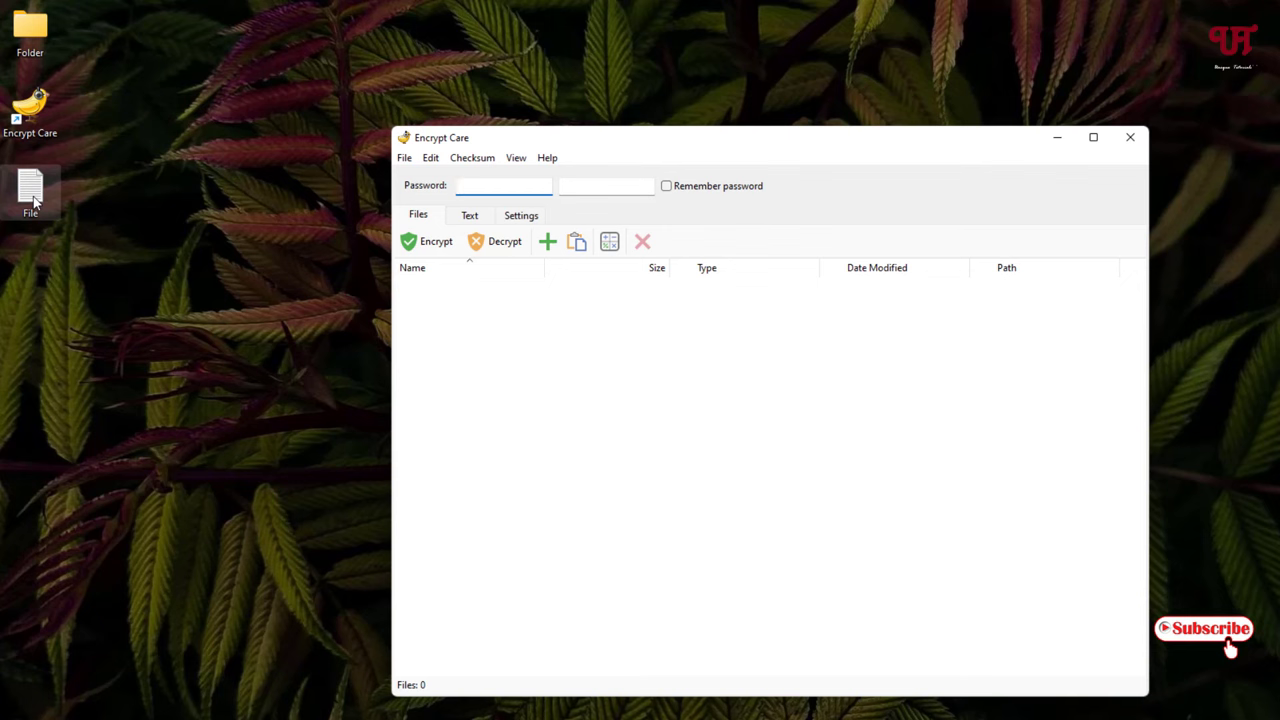
{"action": "double_click", "coordinate": [40, 35]}
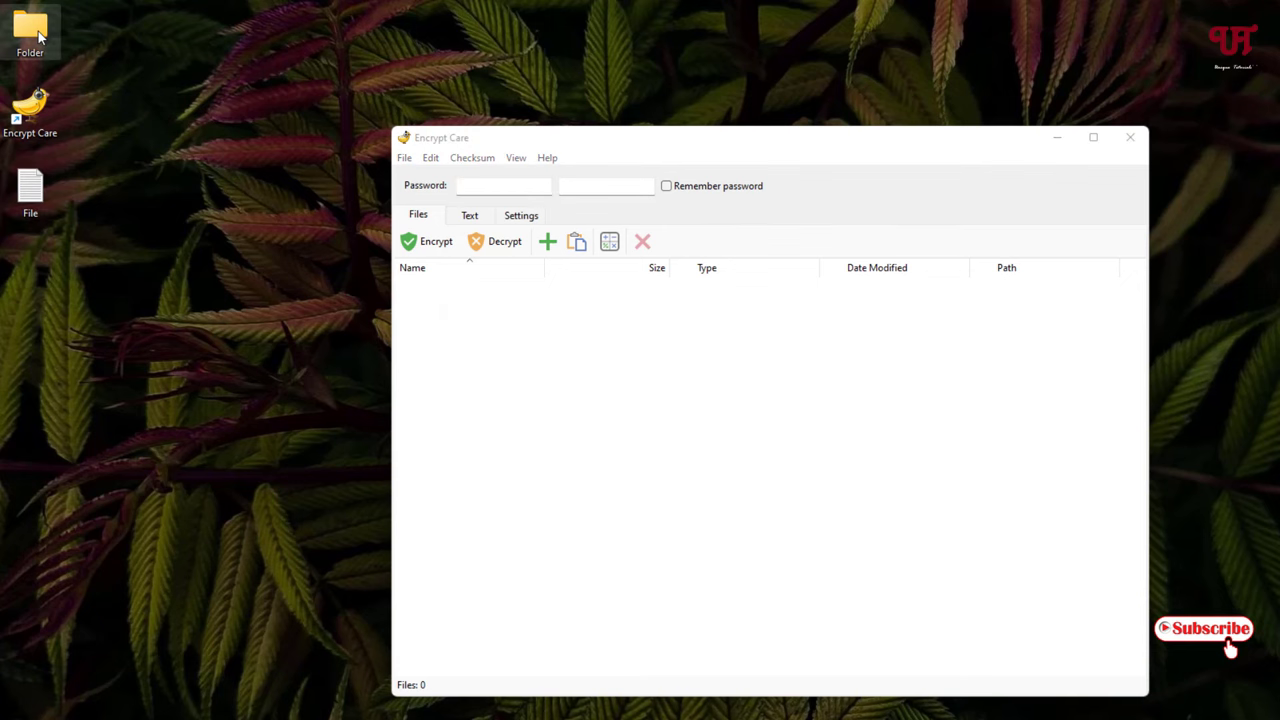
{"action": "left_click_drag", "start_coordinate": [934, 175], "coordinate": [1120, 180]}
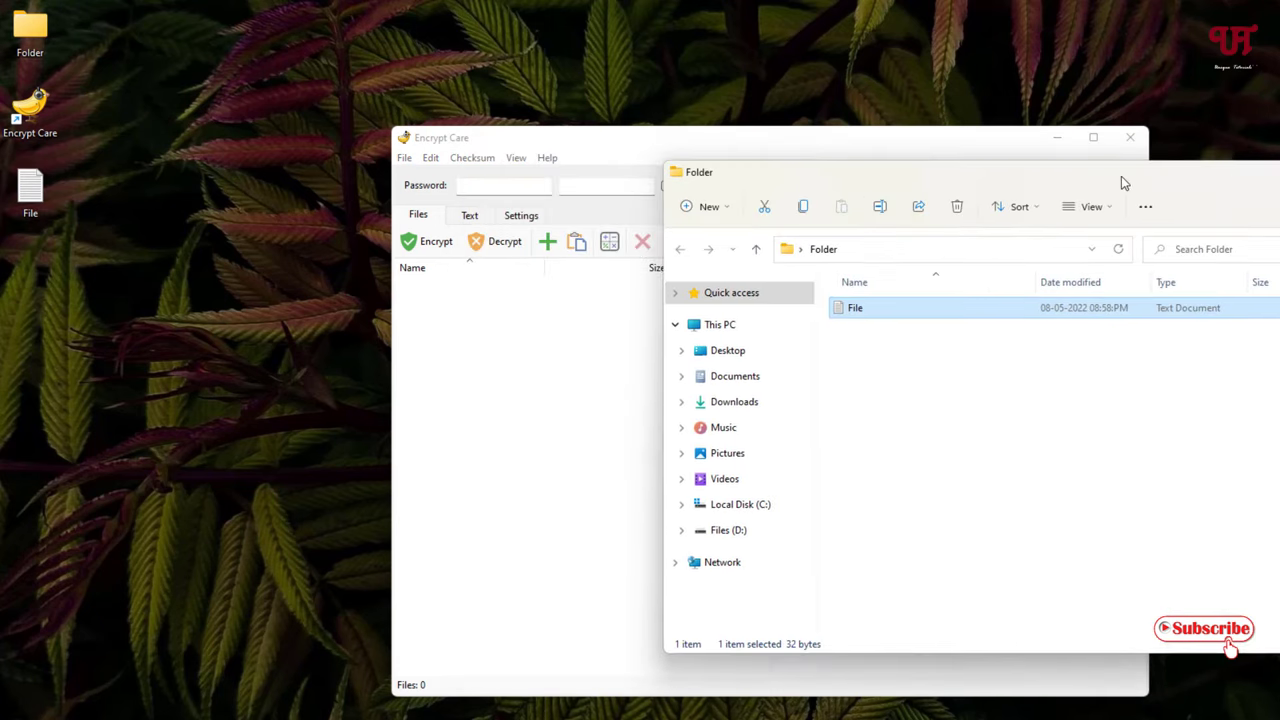
{"action": "double_click", "coordinate": [882, 309]}
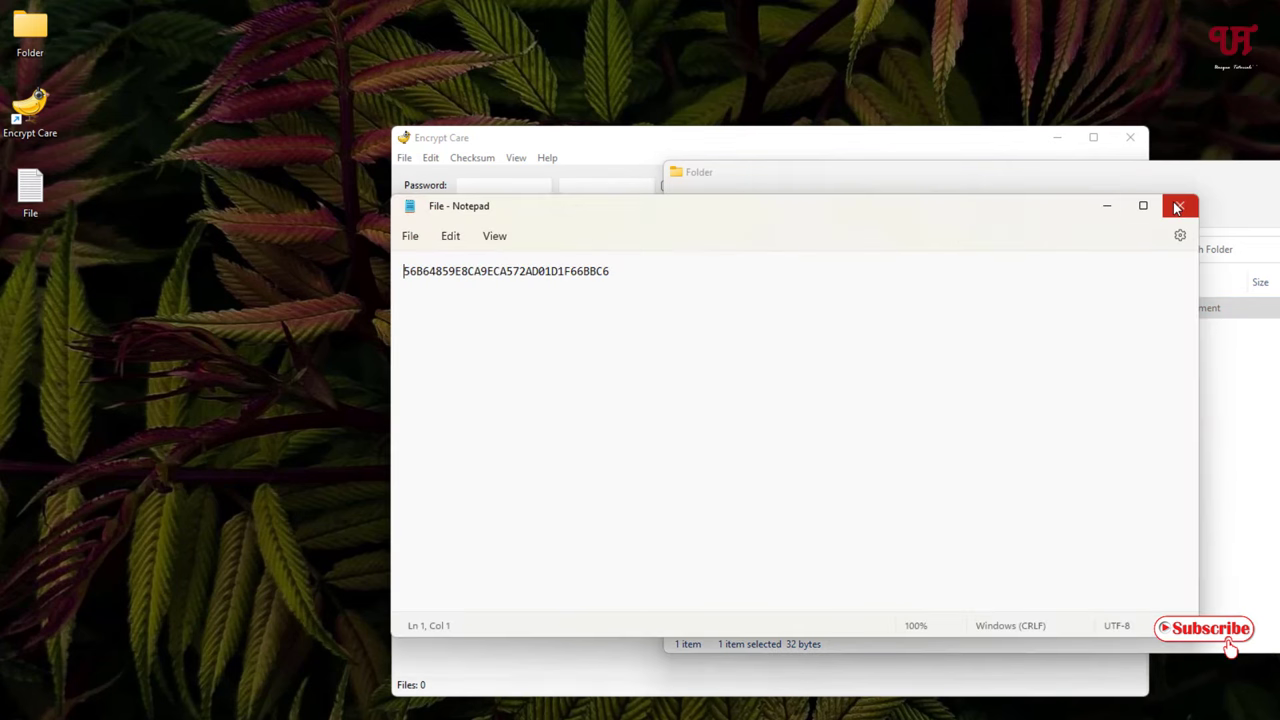
{"action": "left_click", "coordinate": [1176, 208]}
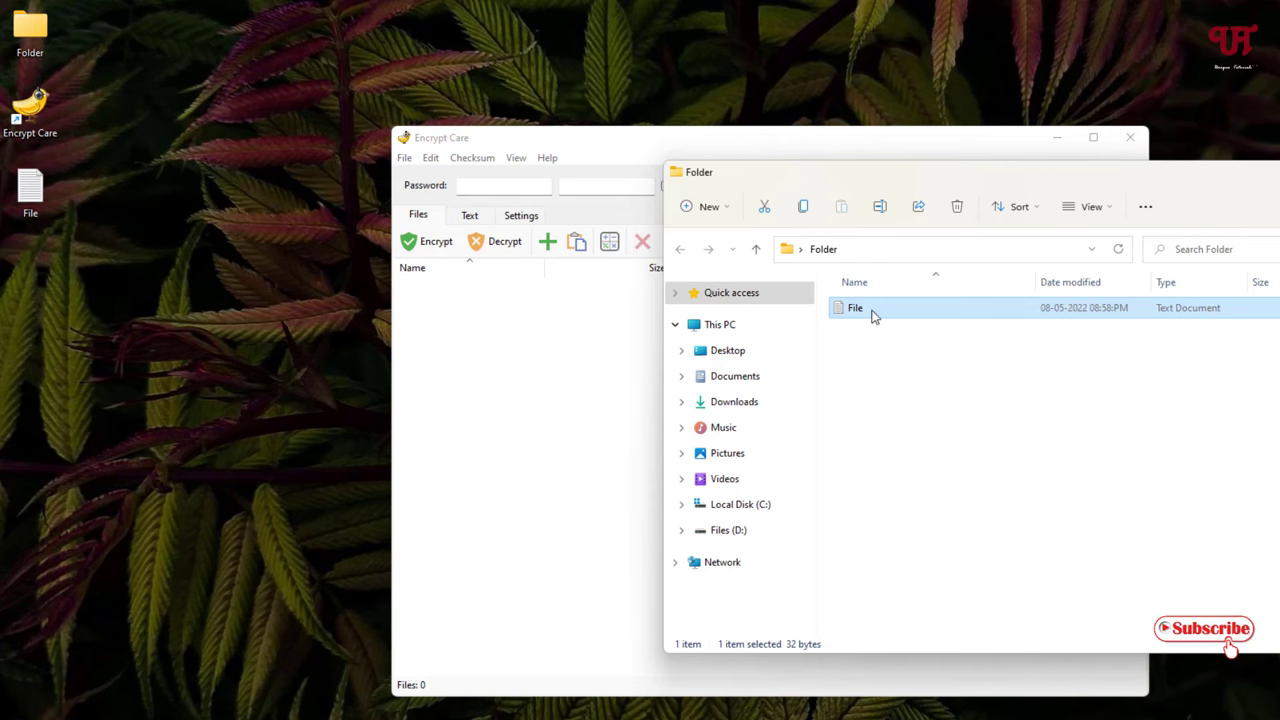
{"action": "left_click_drag", "start_coordinate": [874, 313], "coordinate": [518, 364]}
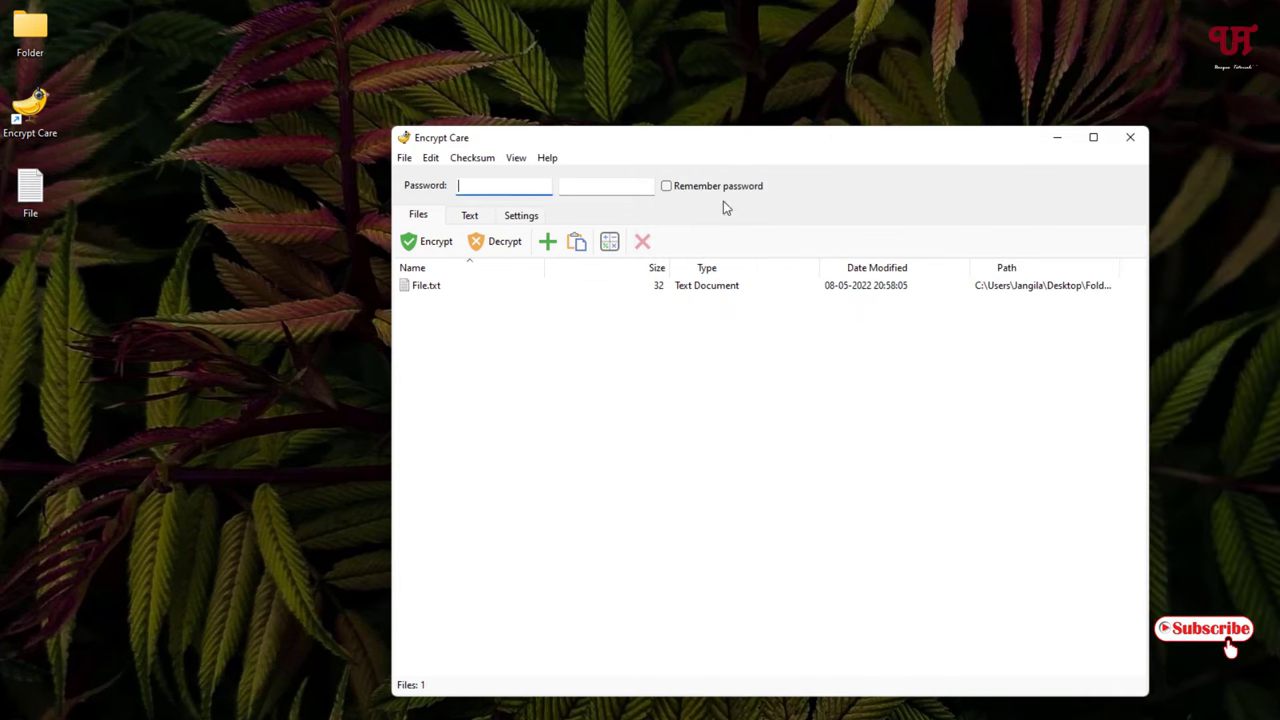
- Enter the decryption password in both password fields
{"action": "left_click", "coordinate": [462, 190]}
{"action": "type", "text": "123"}
{"action": "left_click", "coordinate": [591, 187]}
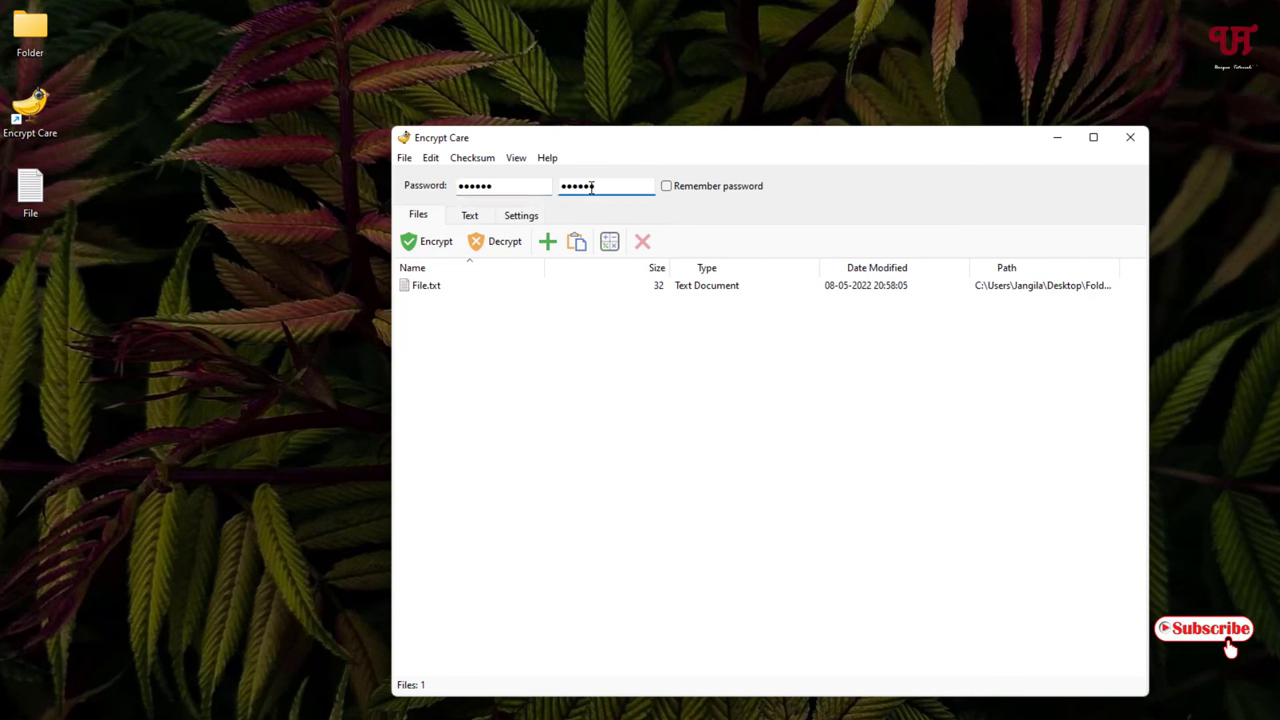
- Decrypt File.txt with the output going to Desktop > Folder
{"action": "left_click", "coordinate": [448, 285]}
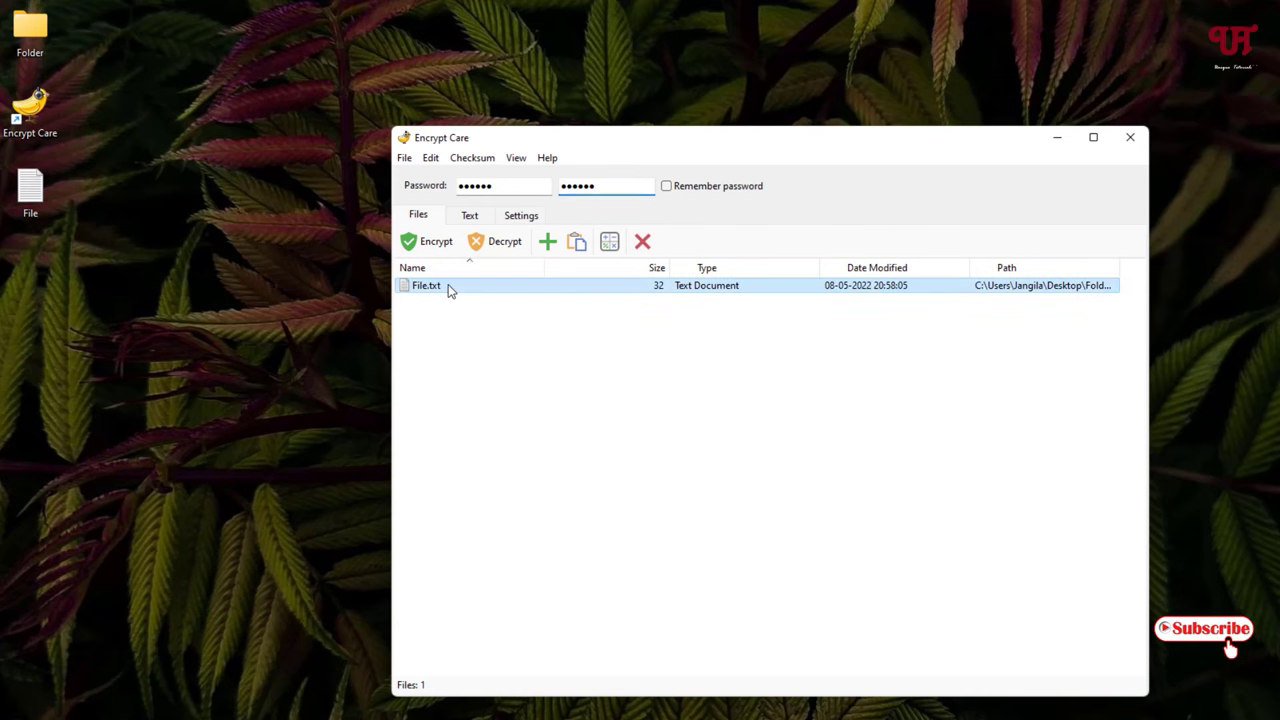
{"action": "left_click", "coordinate": [494, 243]}
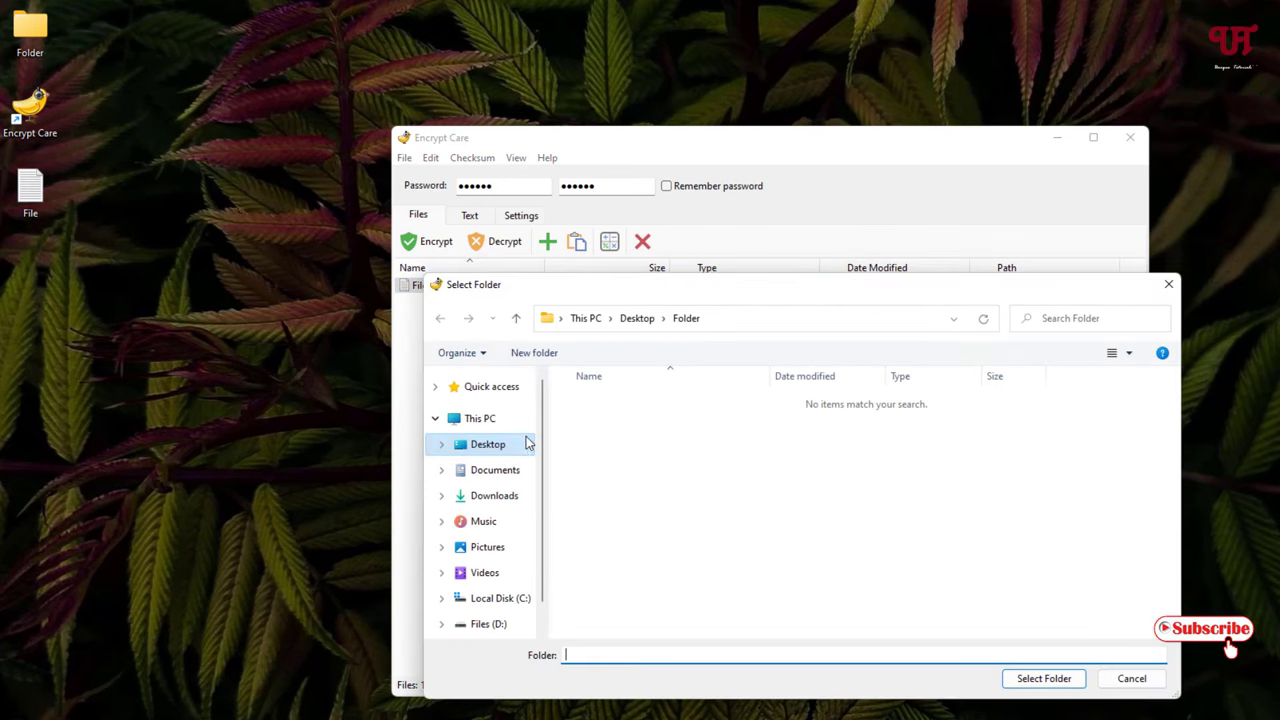
{"action": "left_click", "coordinate": [505, 455]}
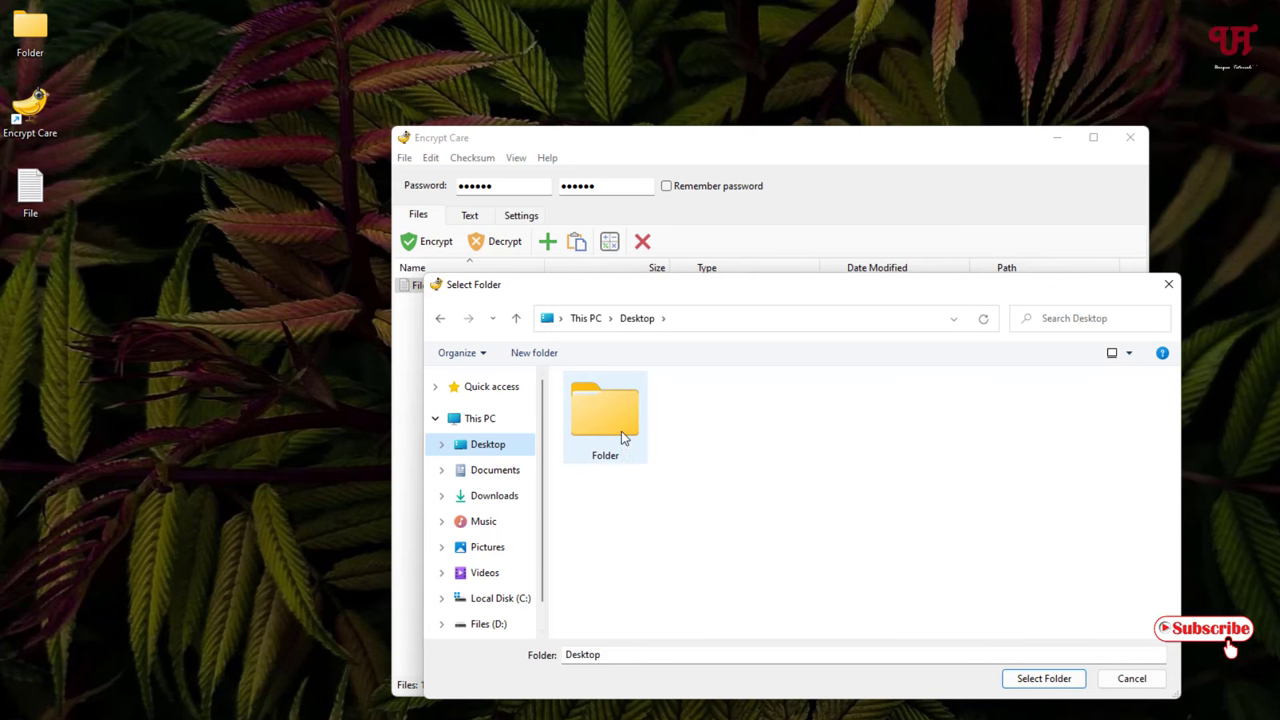
{"action": "left_click", "coordinate": [621, 431]}
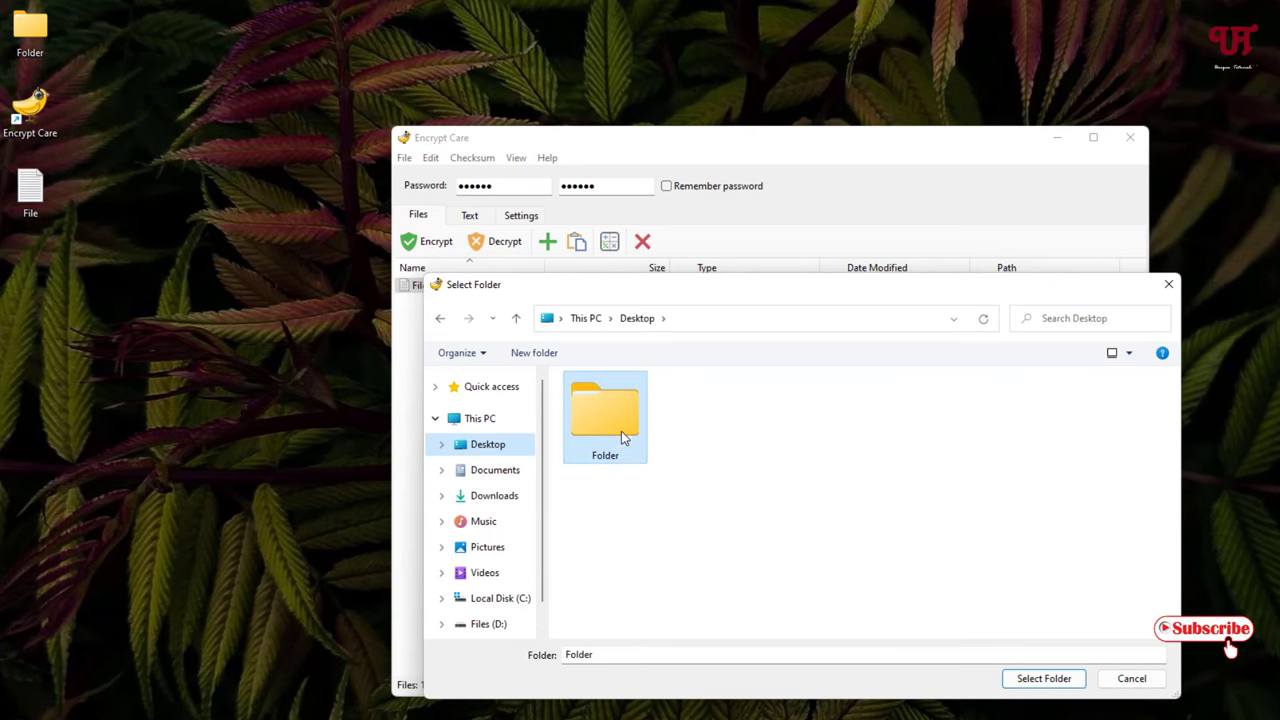
{"action": "left_click", "coordinate": [1062, 684]}
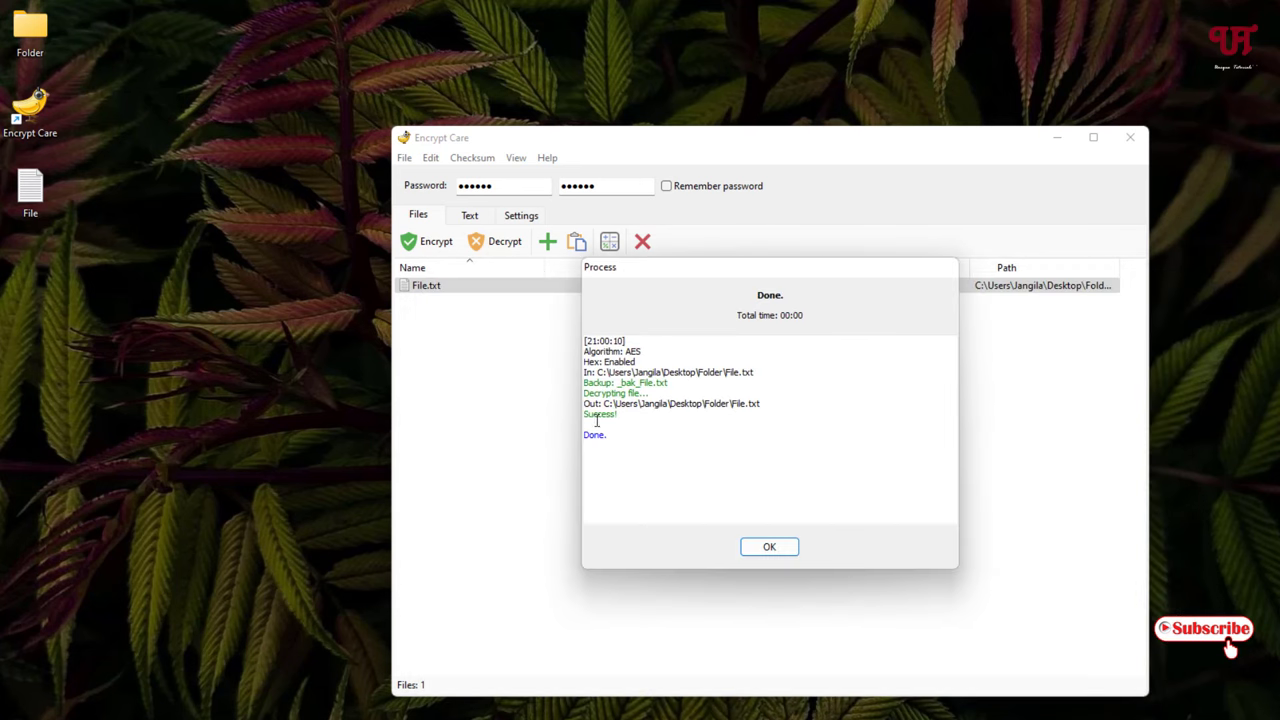
- Dismiss the decryption report and open Folder's decrypted File to confirm it reads 'Hello Everyone'
{"action": "left_click", "coordinate": [767, 547]}
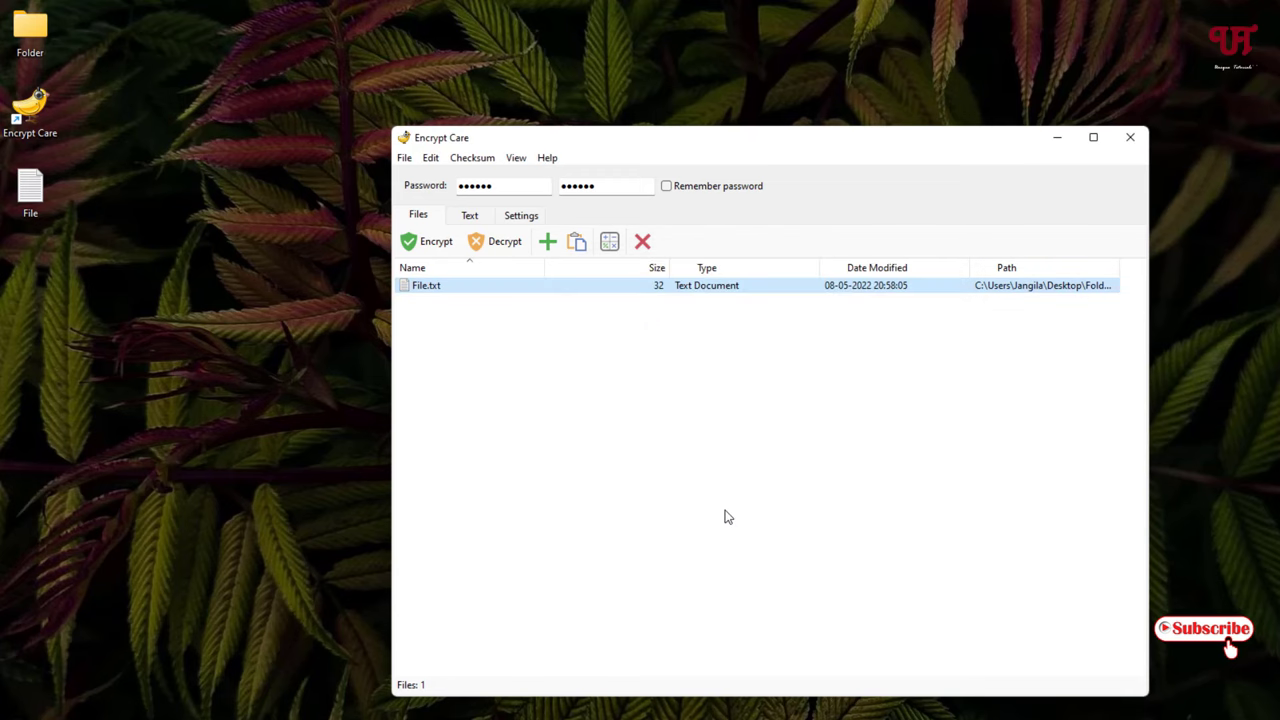
{"action": "double_click", "coordinate": [58, 48]}
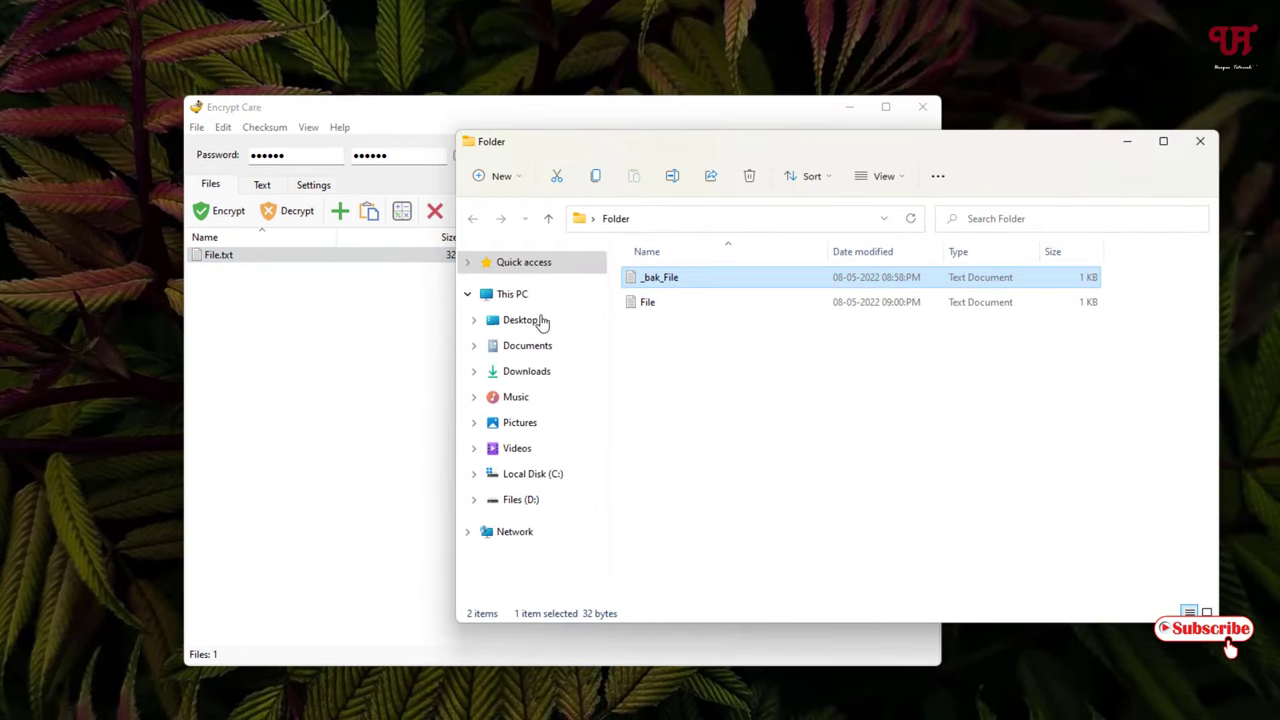
{"action": "left_click", "coordinate": [645, 304]}
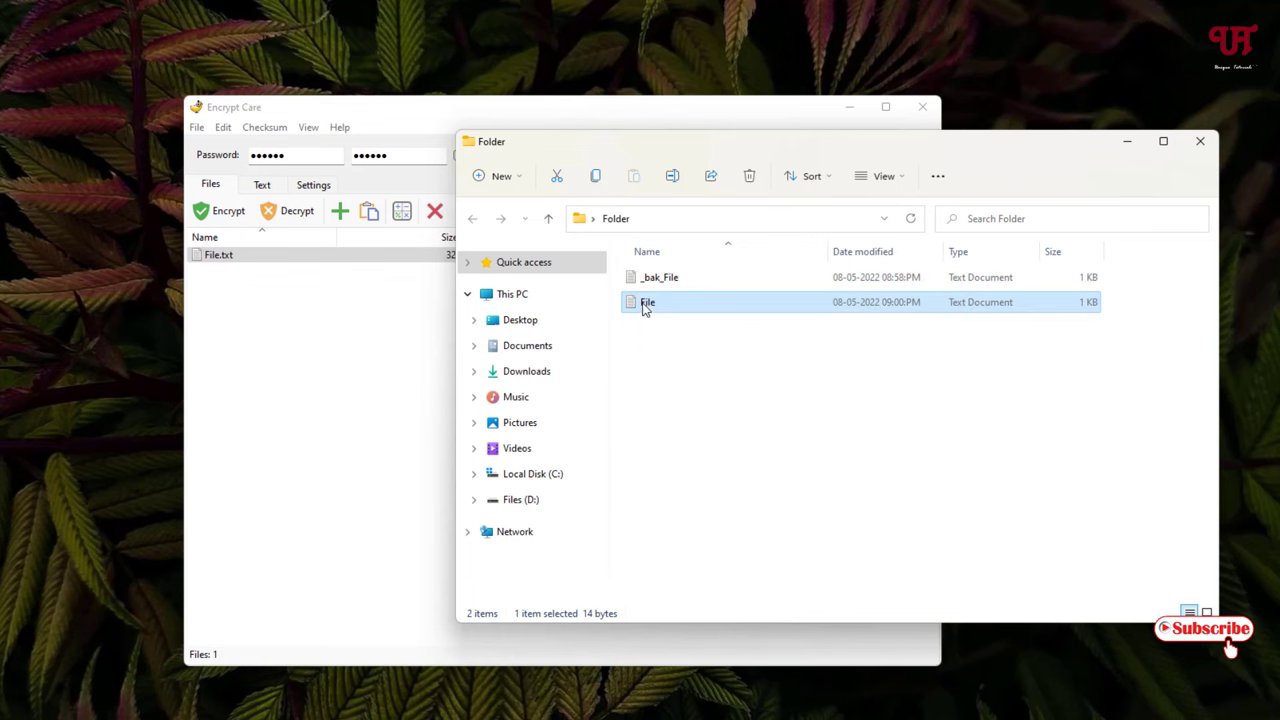
{"action": "double_click", "coordinate": [645, 304]}
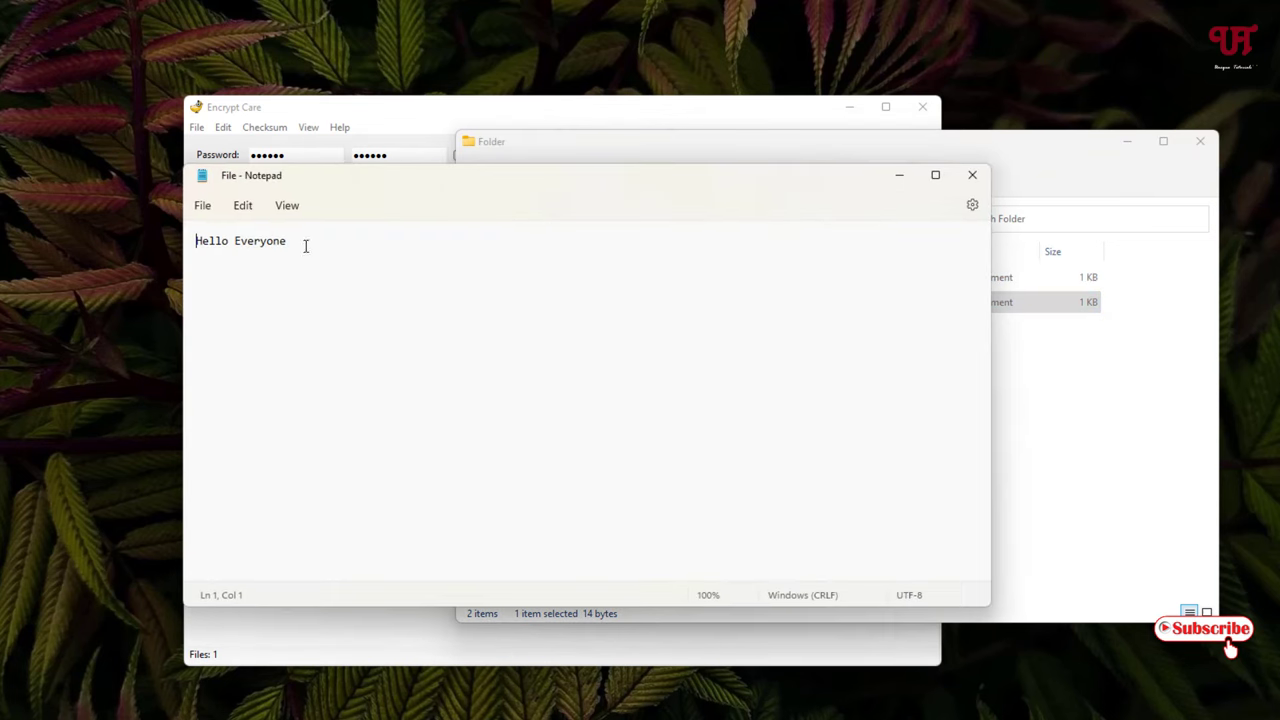
{"action": "left_click", "coordinate": [972, 175]}
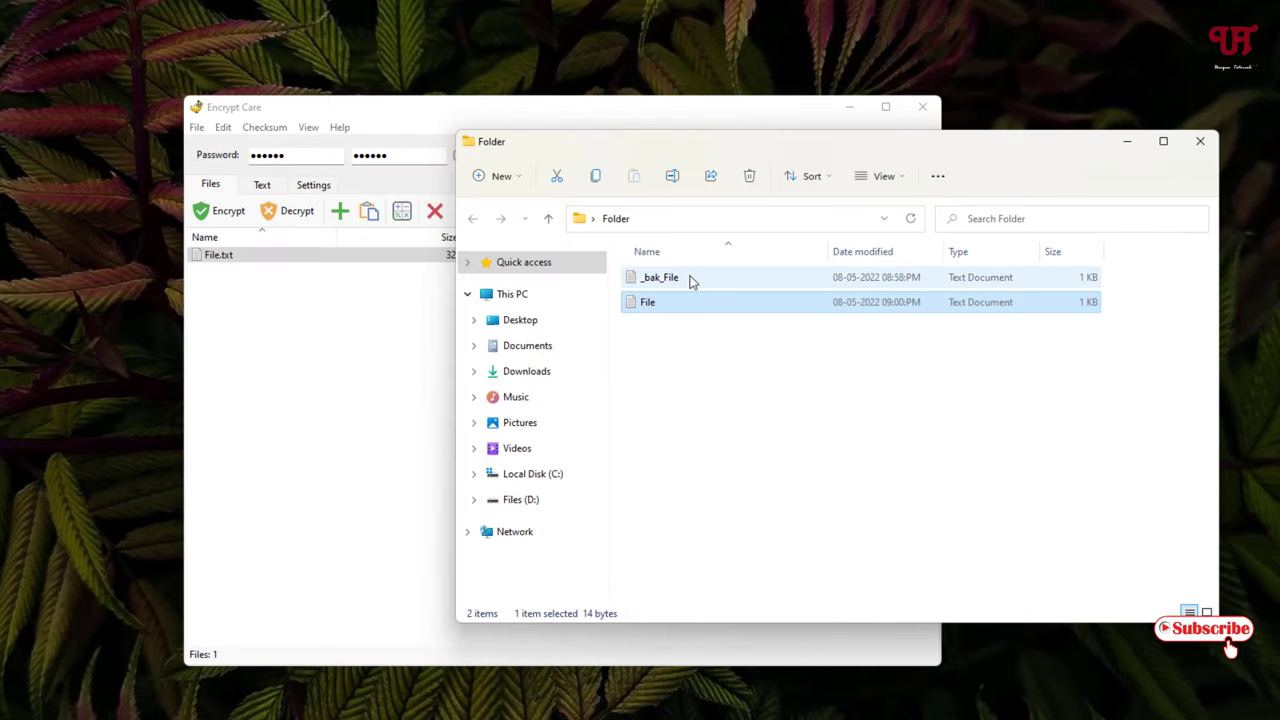